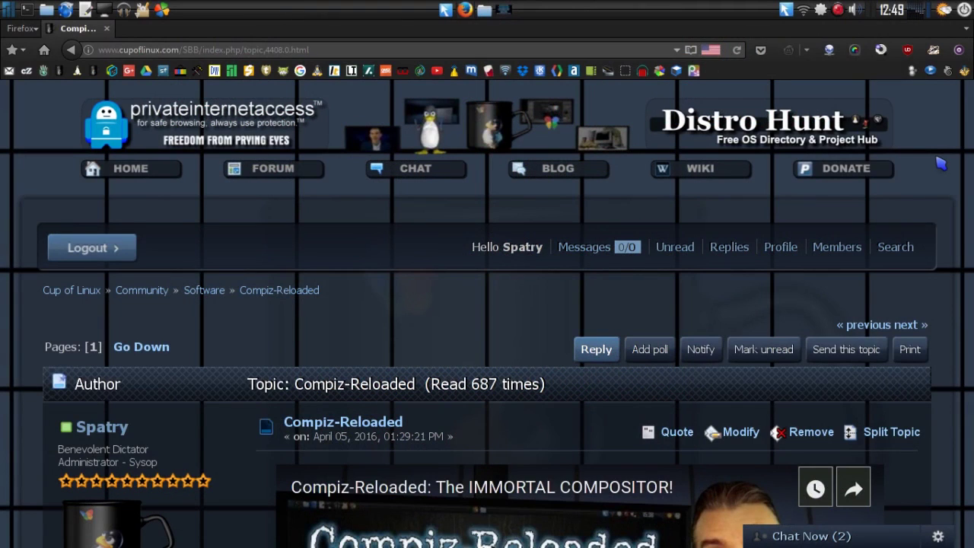
- Scroll the Compiz-Reloaded post past the Part 1 video link to the Resources and Install Order sections
scroll(947, 183, "down", 5)
scroll(951, 195, "down", 3)
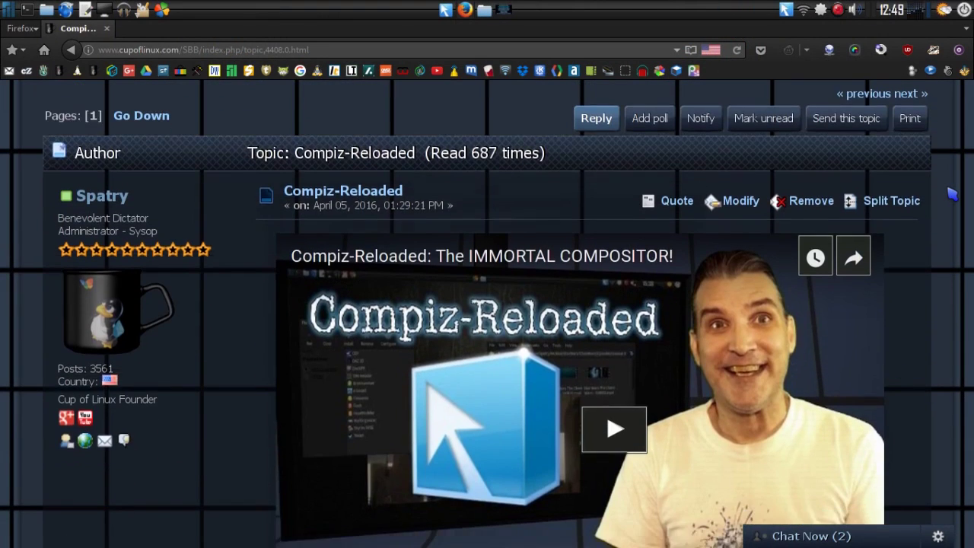
scroll(951, 194, "down", 5)
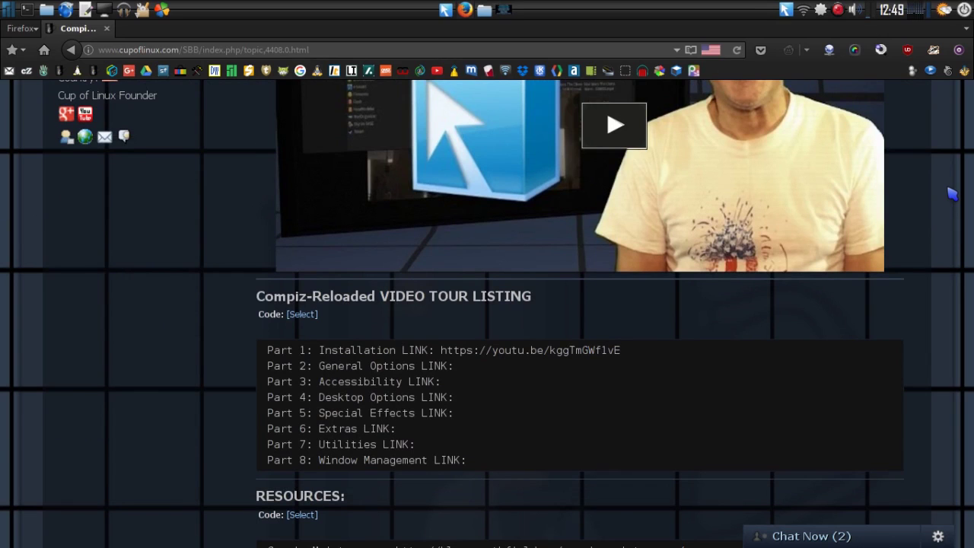
scroll(951, 196, "down", 3)
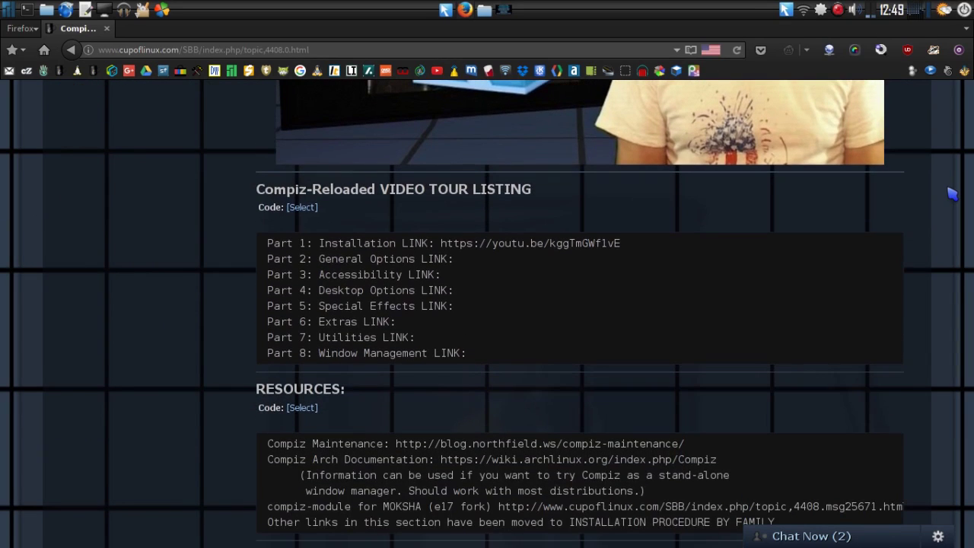
left_click_drag(441, 243, 638, 253)
left_click(637, 253)
scroll(934, 223, "down", 5)
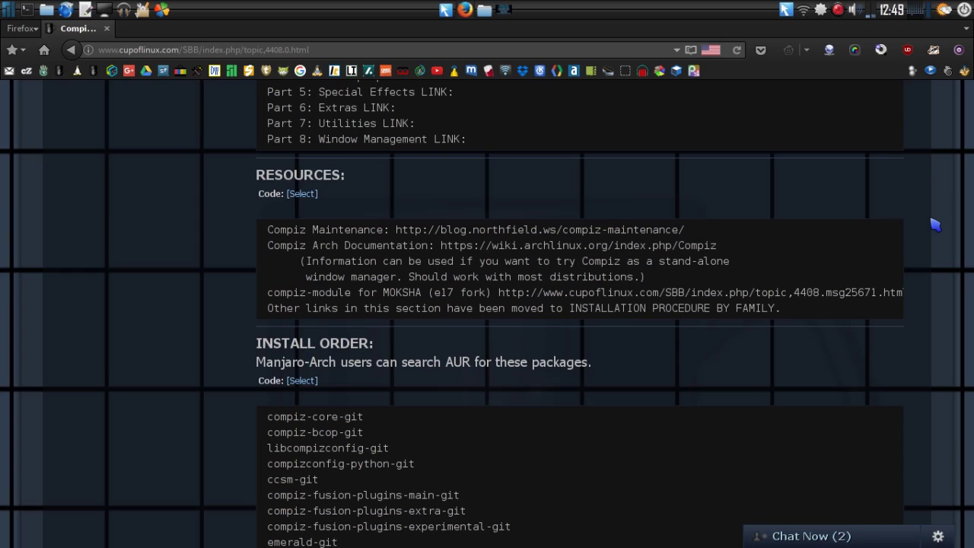
- Select and deselect the MOKSHA compiz-module link, then scroll through the post's install sections
left_click_drag(498, 292, 876, 292)
left_click(498, 292)
scroll(435, 309, "down", 3)
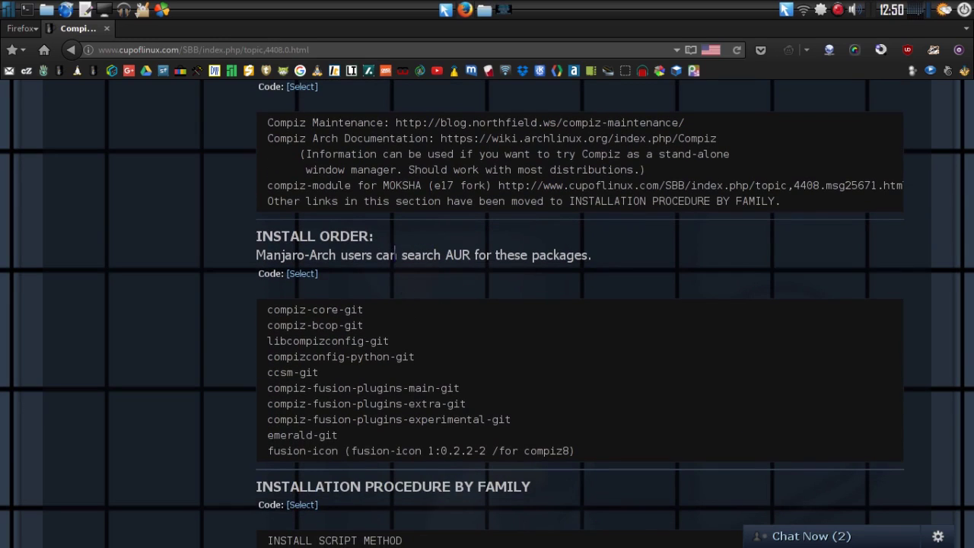
scroll(394, 252, "down", 1)
scroll(394, 251, "down", 5)
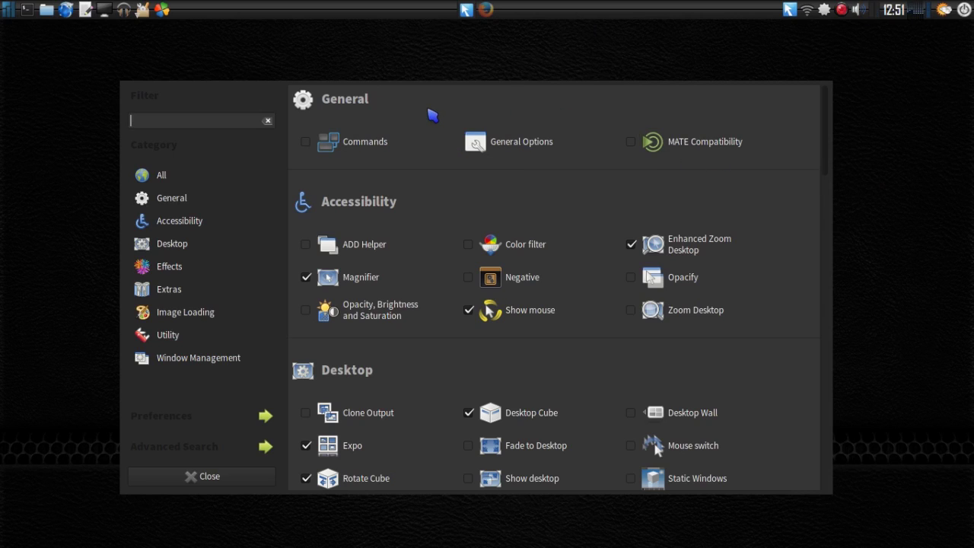
- Open the Commands plugin under General and tick Enable Commands
left_click(367, 143)
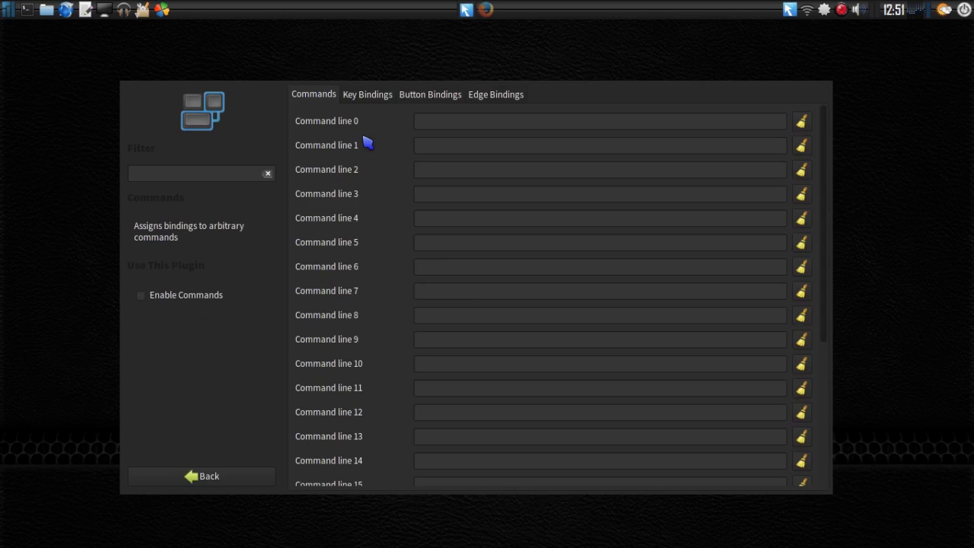
left_click(143, 299)
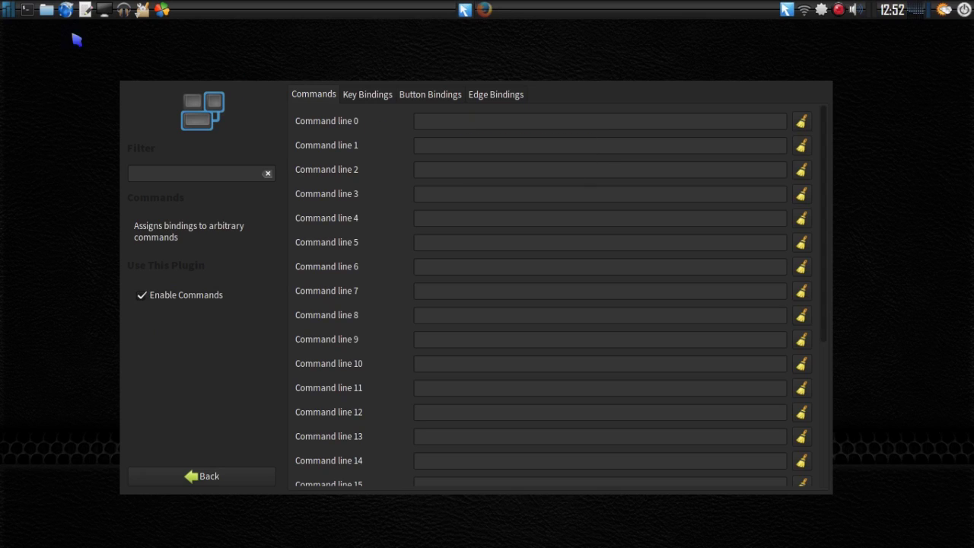
- Open the panel terminal launcher's properties and edit its Xfce Terminal entry, cancelling the accidental removal
right_click(31, 13)
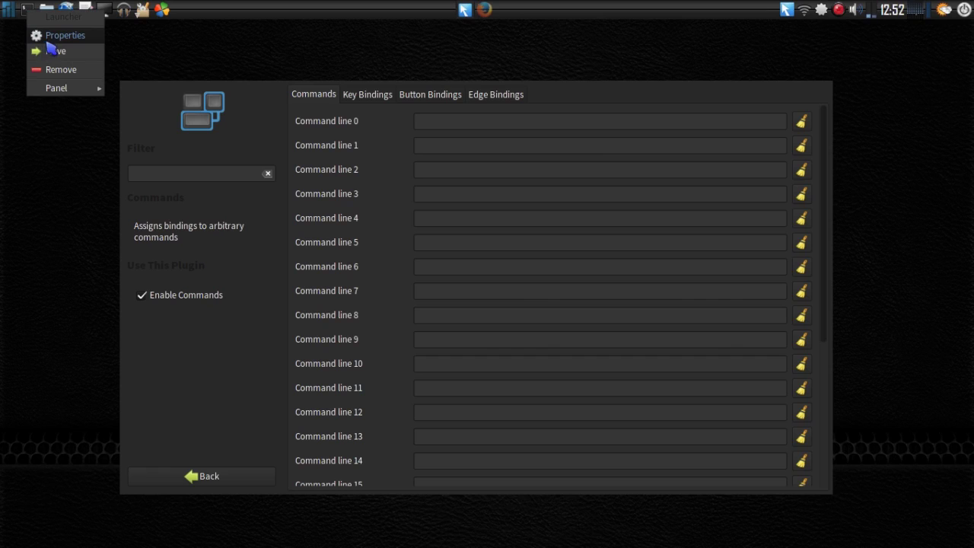
left_click(80, 38)
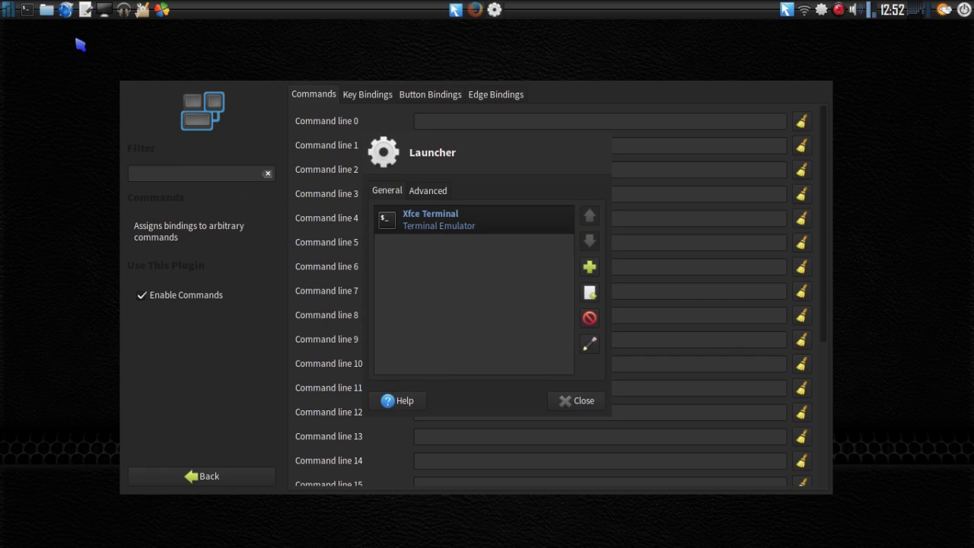
left_click(590, 320)
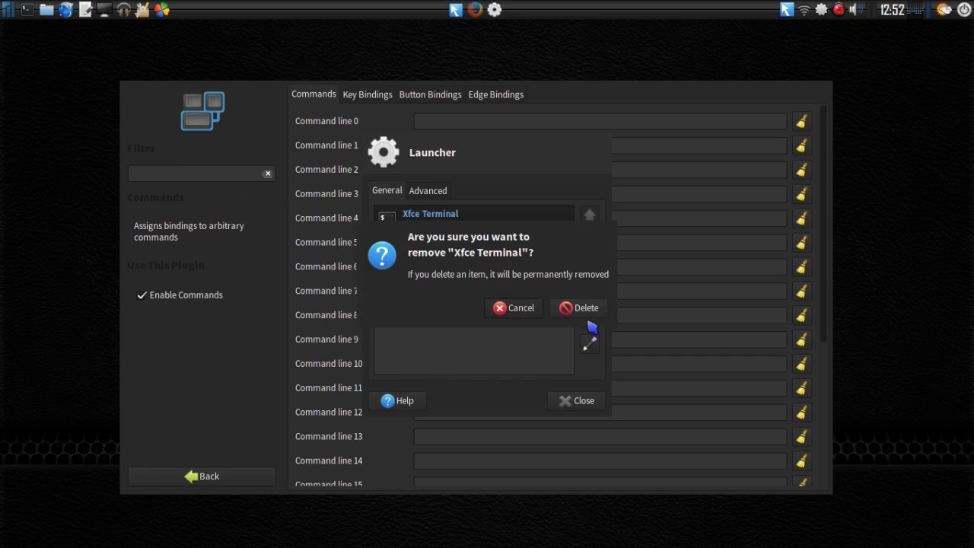
left_click(519, 312)
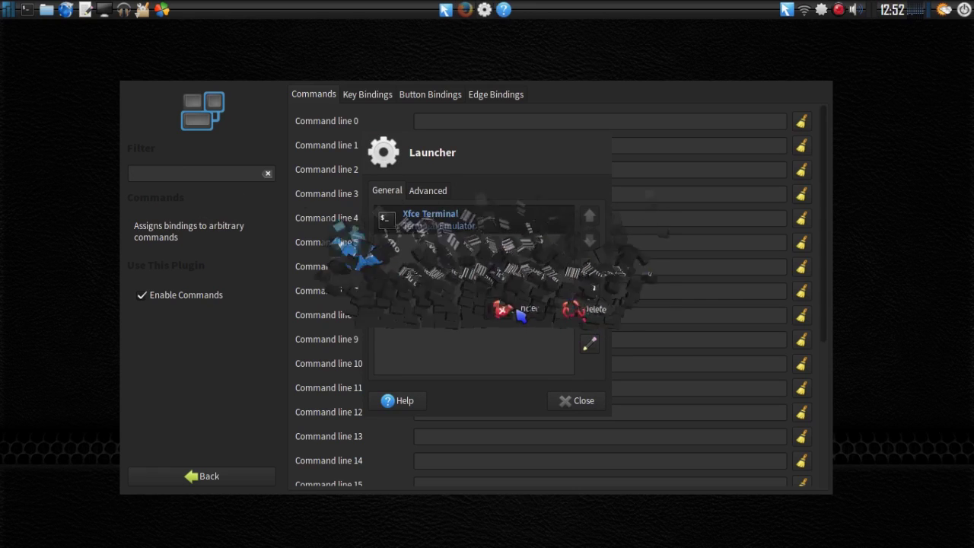
left_click(592, 344)
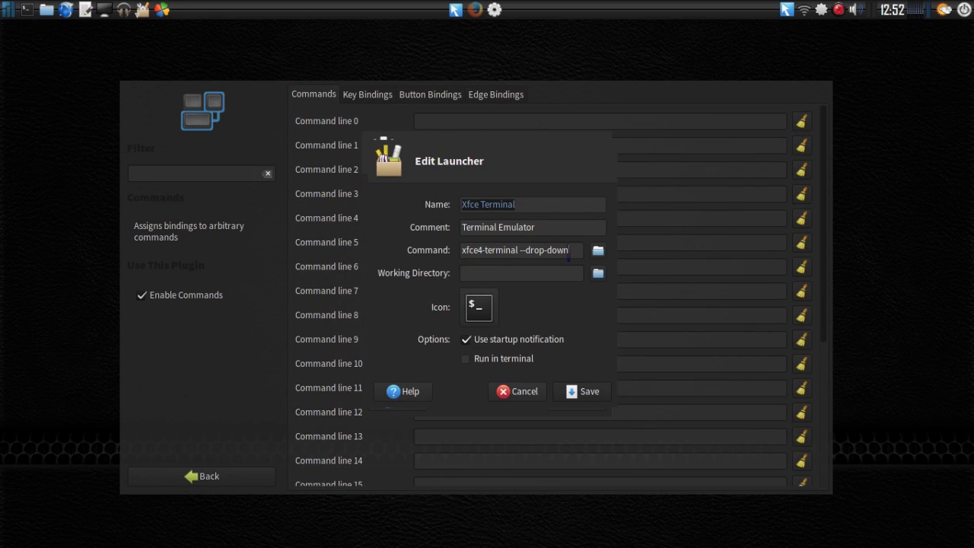
- Copy the command 'xfce4-terminal --drop-down' and paste it into Compiz Command line 0
left_click_drag(568, 251, 457, 251)
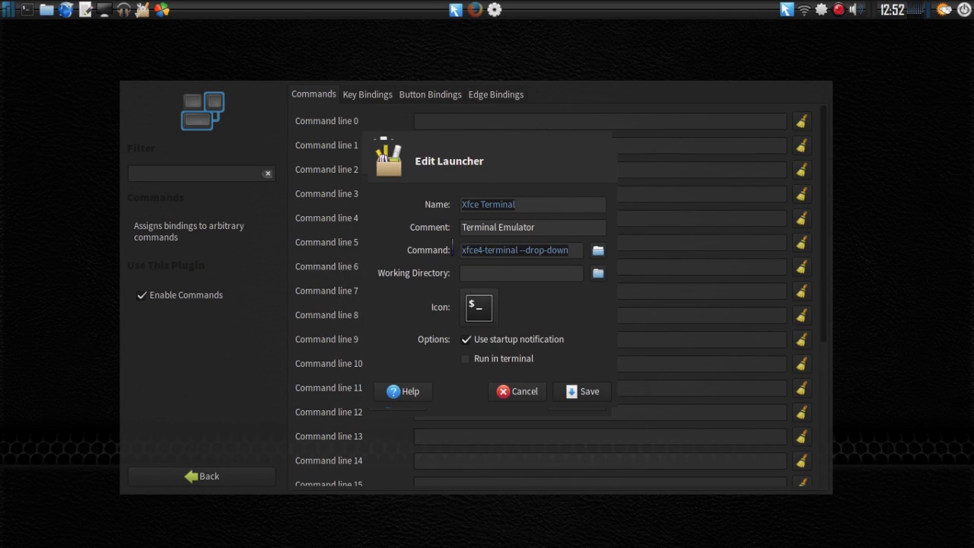
right_click(524, 256)
left_click(548, 278)
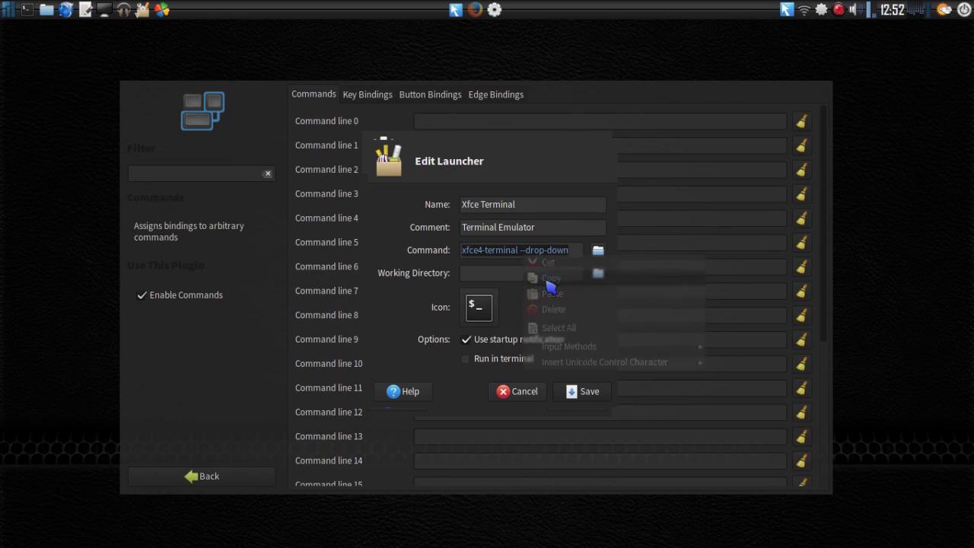
left_click(635, 119)
right_click(637, 121)
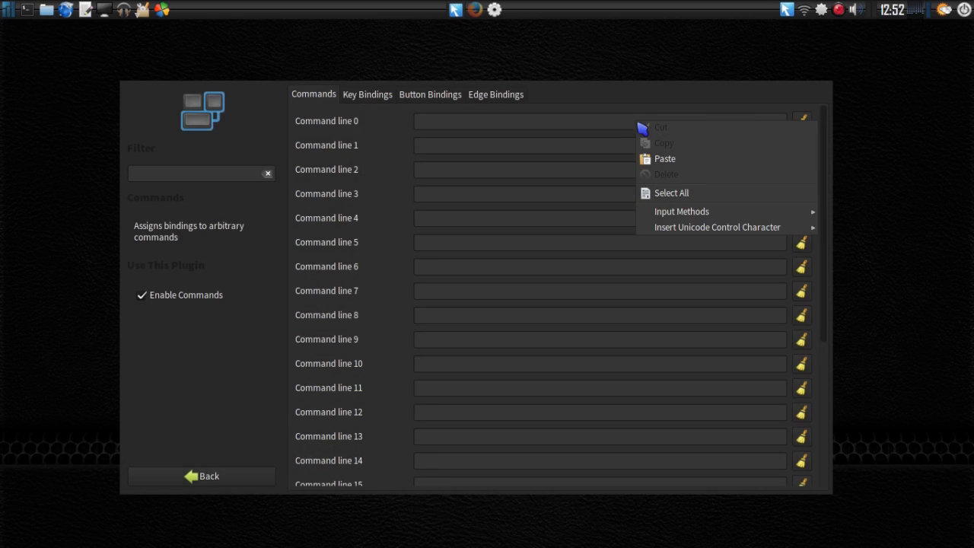
left_click(674, 160)
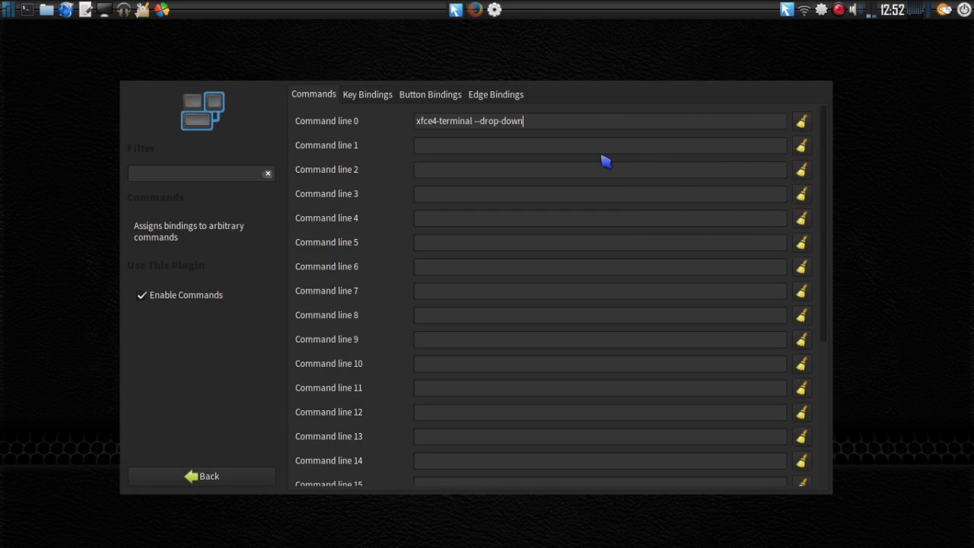
- Start a key binding for Run command 0, abandon it unassigned, and switch to Button Bindings
left_click(369, 95)
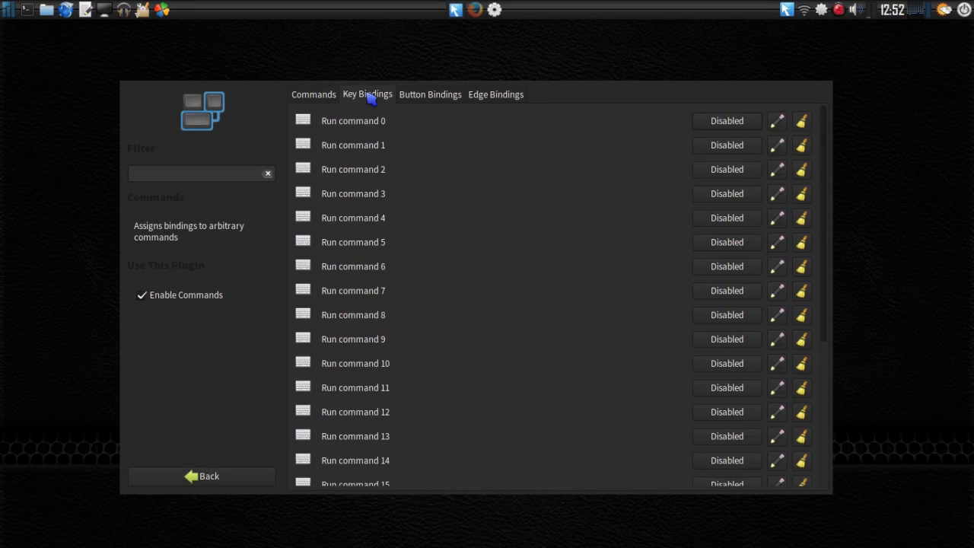
left_click(733, 129)
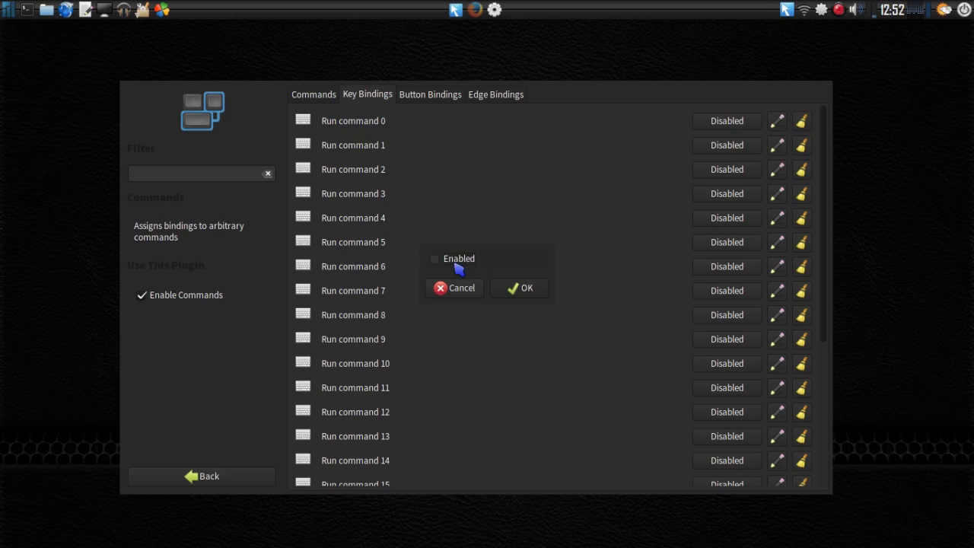
left_click(435, 261)
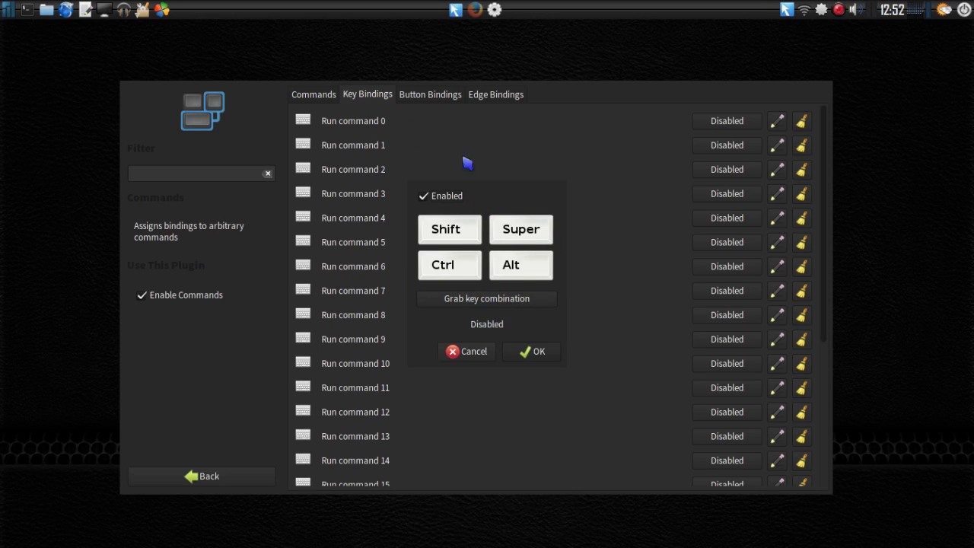
left_click(479, 358)
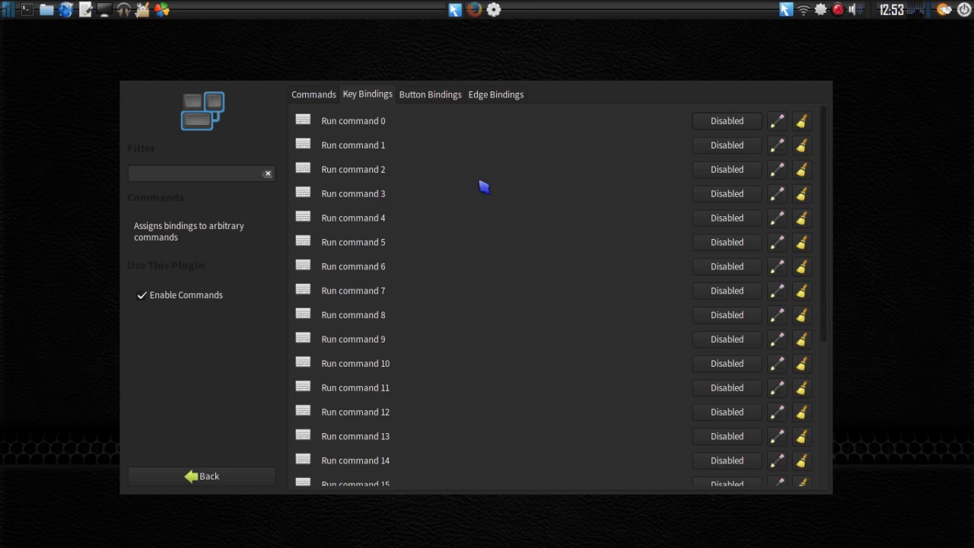
left_click(441, 98)
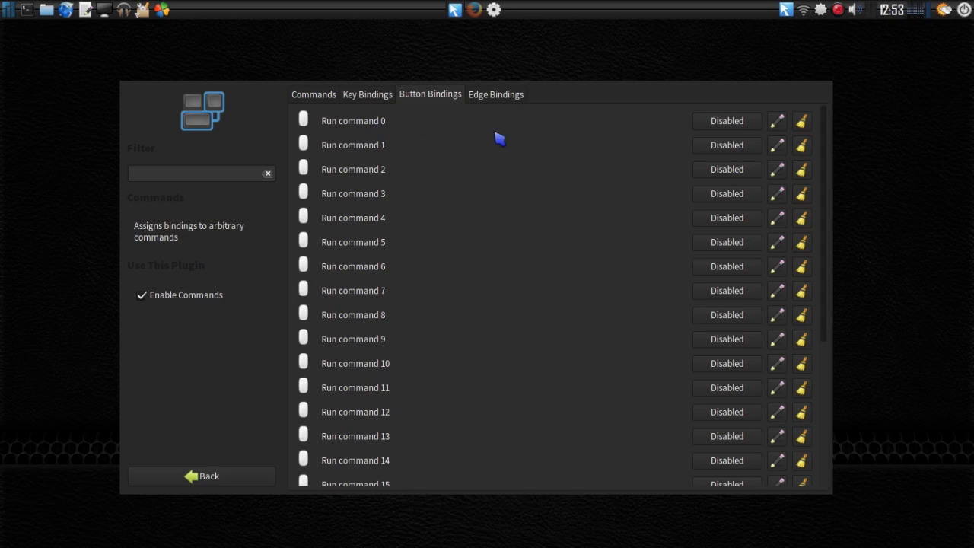
- On Edge Bindings, change Run command 0's trigger from the Top edge to the TopRight corner
left_click(496, 98)
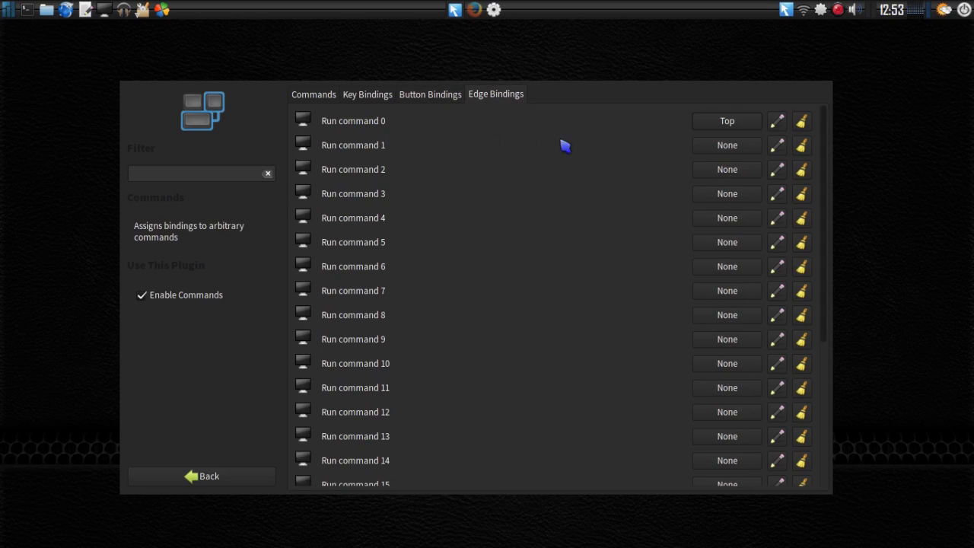
left_click(728, 123)
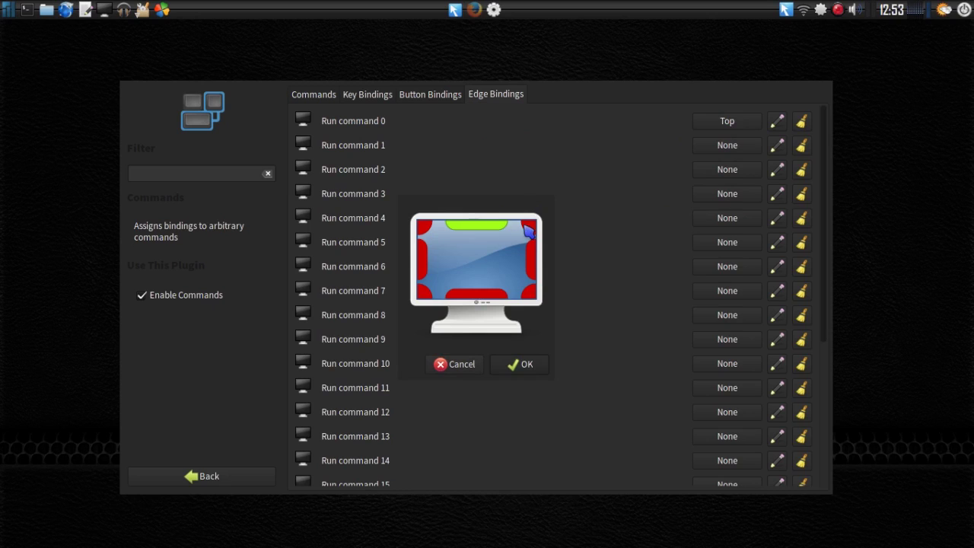
left_click(533, 232)
left_click(484, 226)
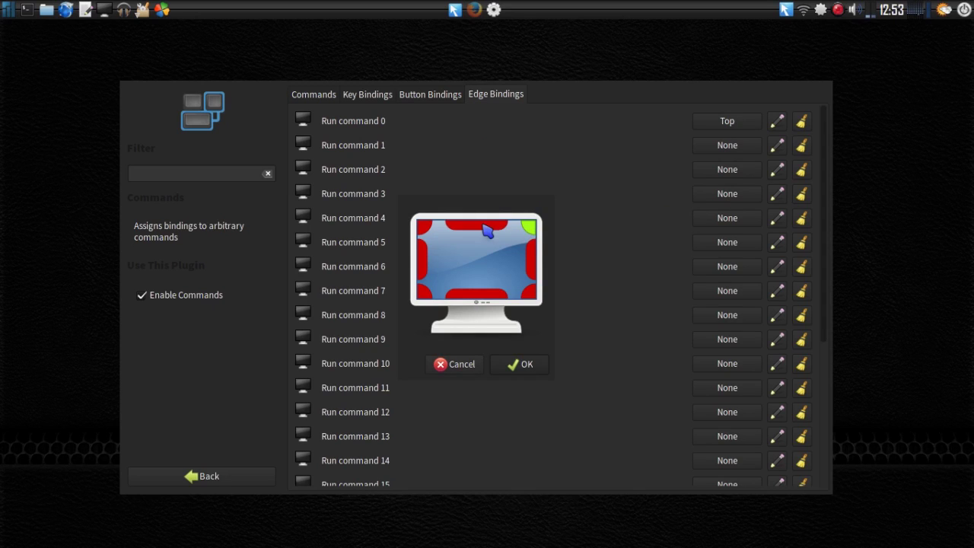
left_click(527, 364)
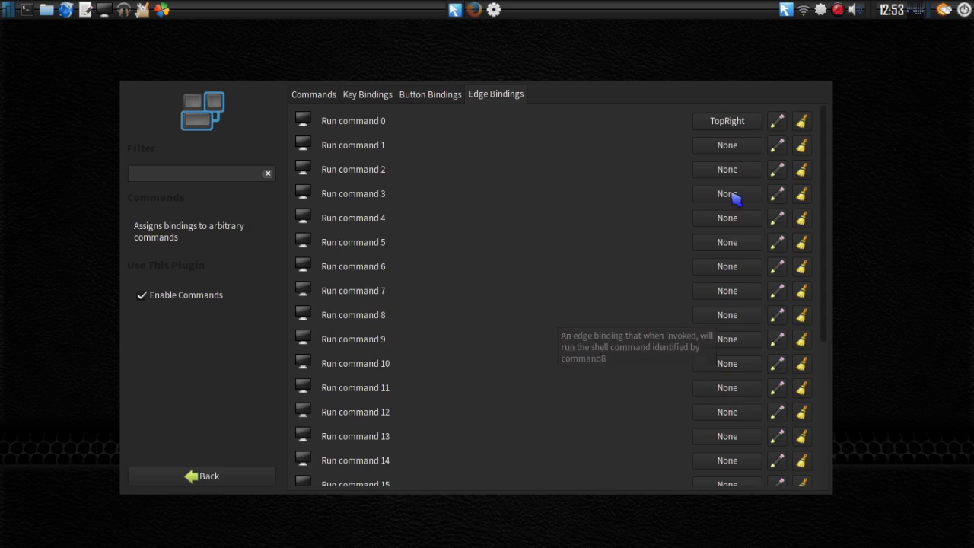
- Test the top-right corner twice, dismissing the drop-down terminal each time
mouse_move(971, 2)
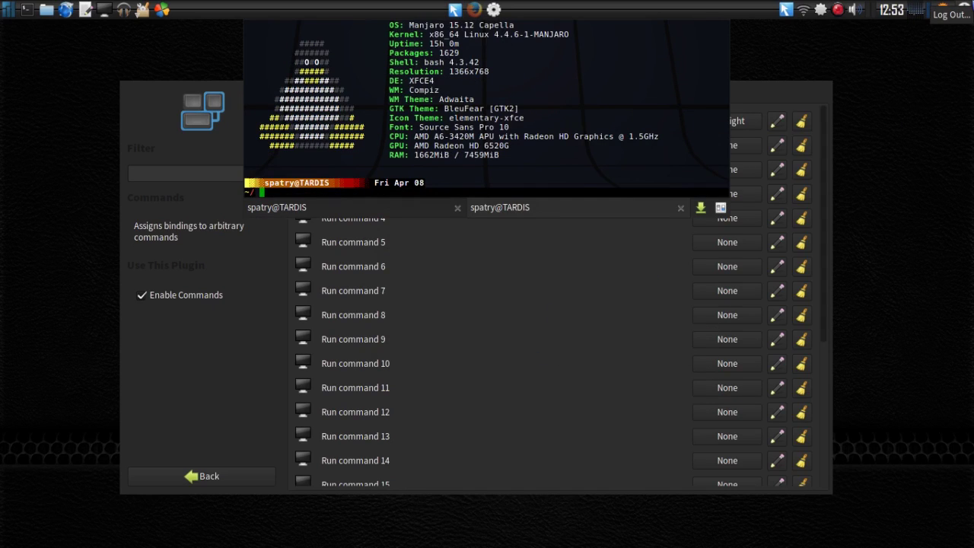
left_click(947, 105)
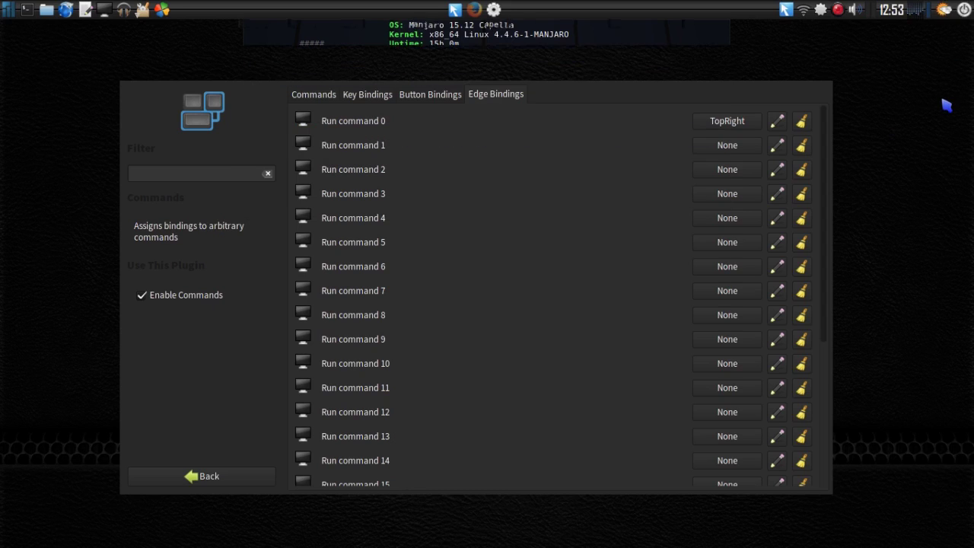
mouse_move(971, 2)
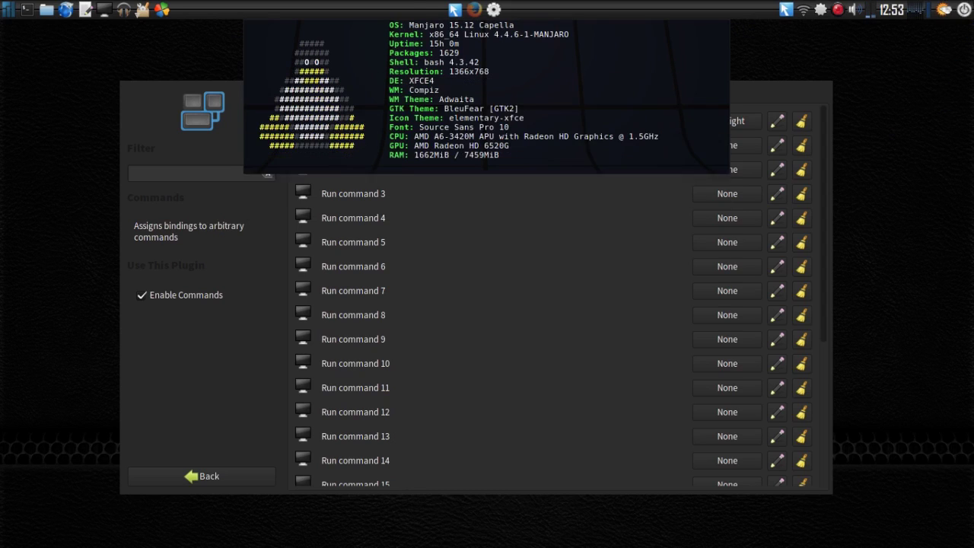
left_click(903, 176)
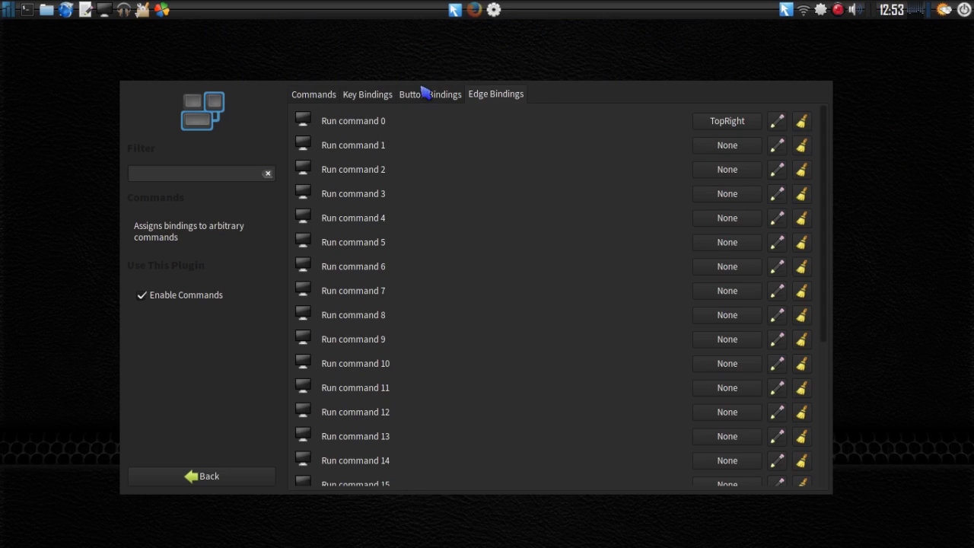
- Open Run command 0's button-binding options, tick Enabled, then close without saving it
left_click(415, 94)
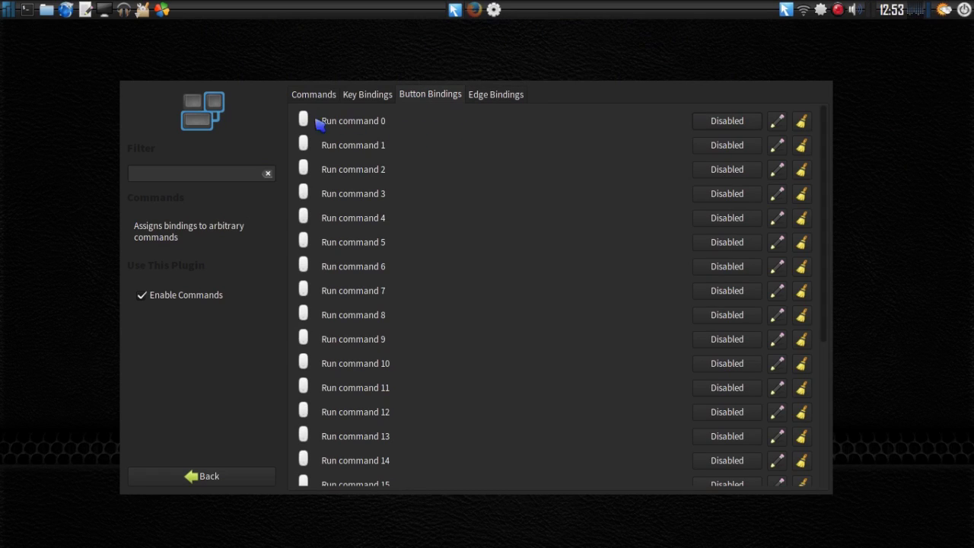
left_click(727, 124)
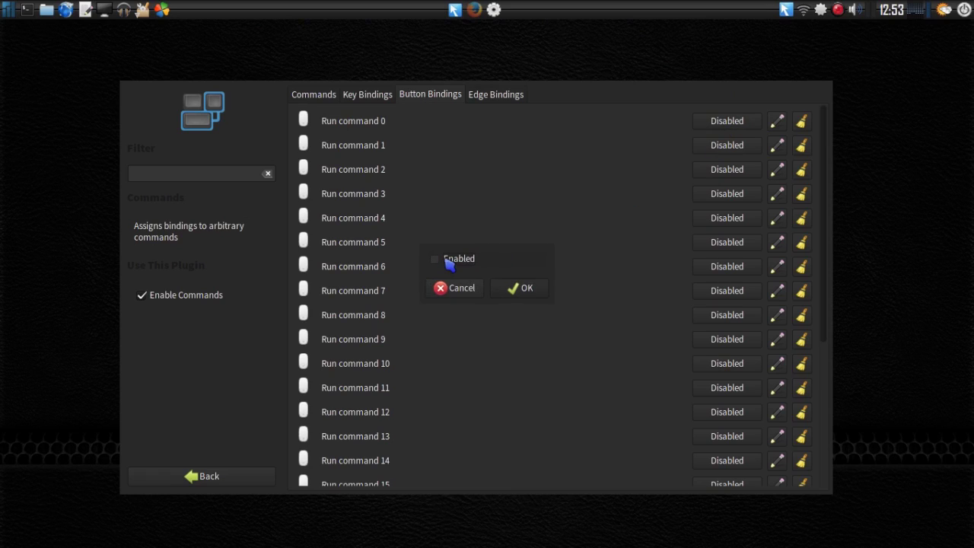
left_click(450, 262)
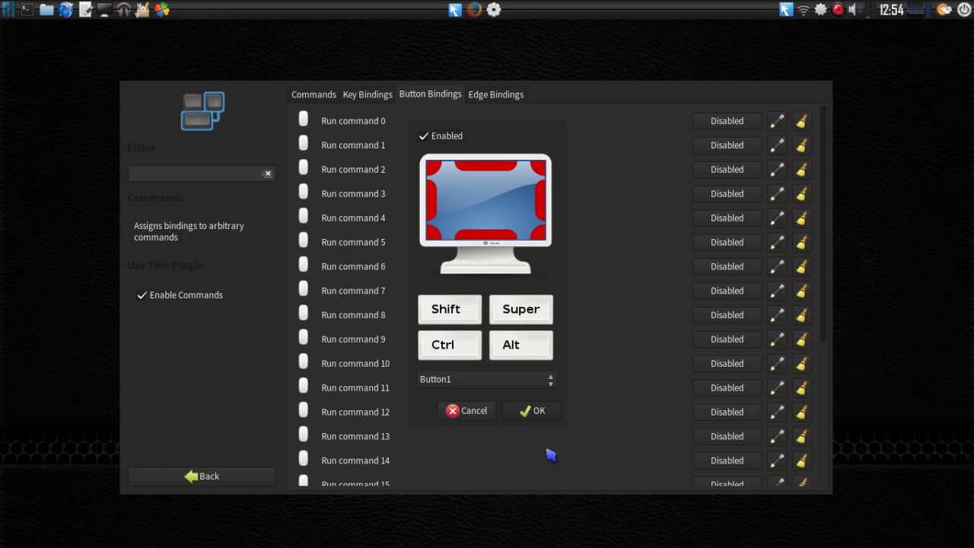
left_click(472, 411)
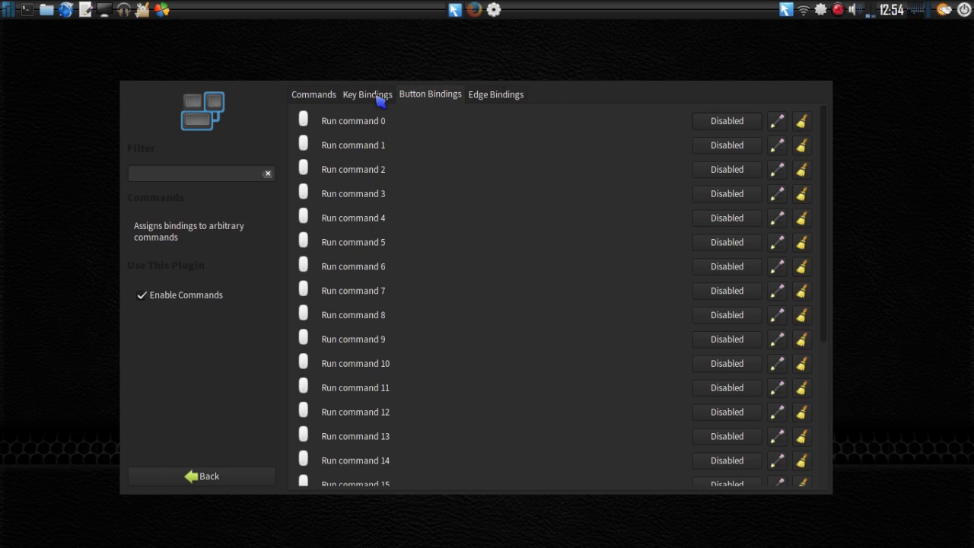
- Check the Key Bindings and Commands tabs, scroll the command lines, and untick Enable Commands
left_click(379, 99)
left_click(314, 96)
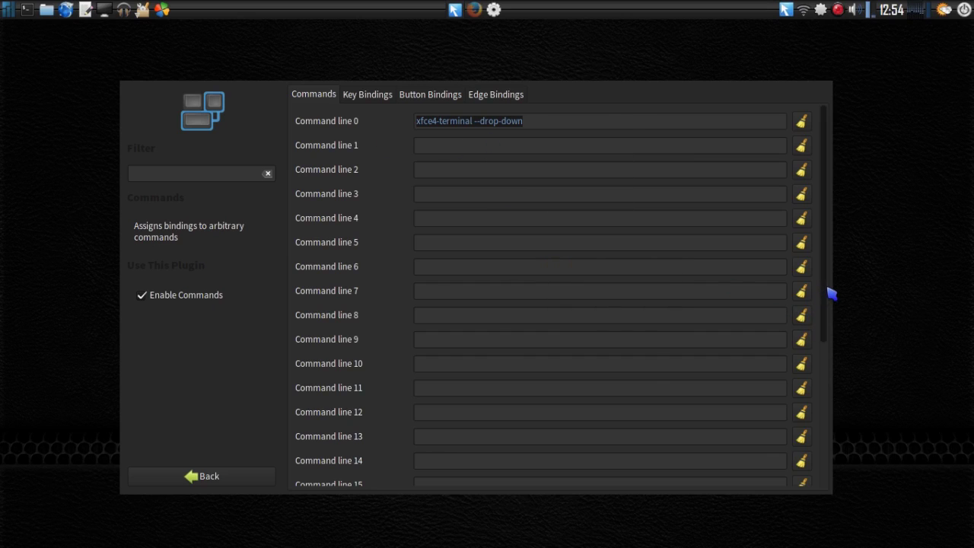
left_click_drag(831, 289, 816, 479)
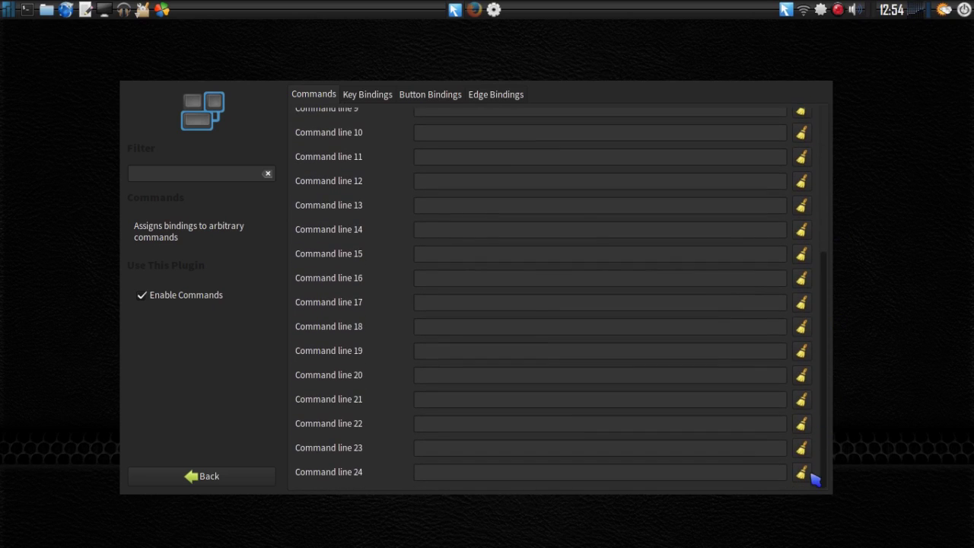
left_click(143, 299)
- Return to the plugin list and open General Options from the General category
left_click(199, 476)
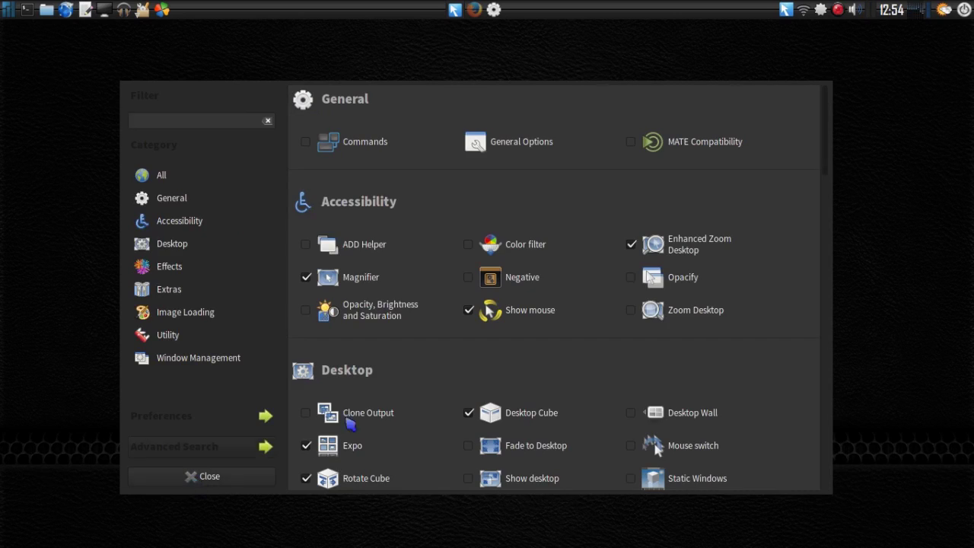
left_click(535, 144)
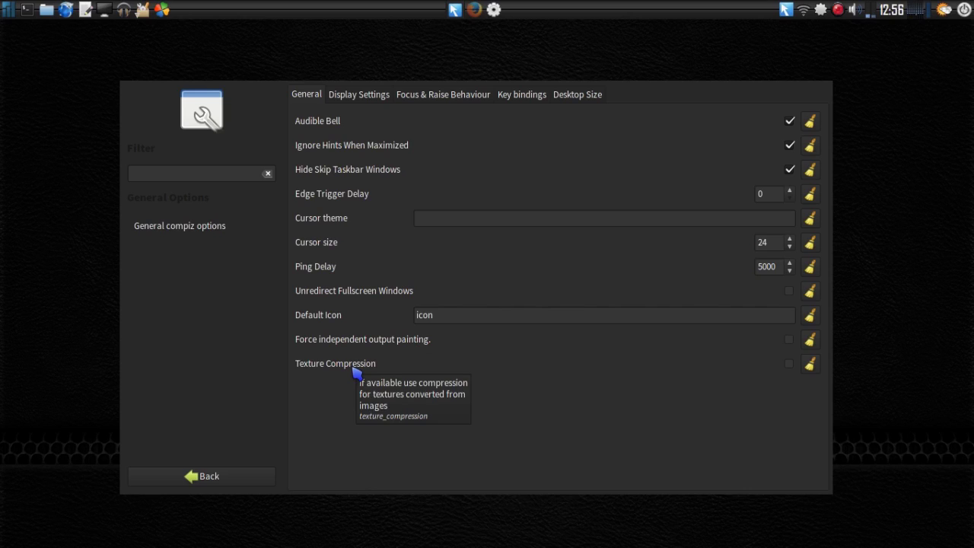
- On Display Settings, keep Texture Filter at Good, then zoom out to the desktop cube with Ctrl+Alt+Right
left_click(361, 94)
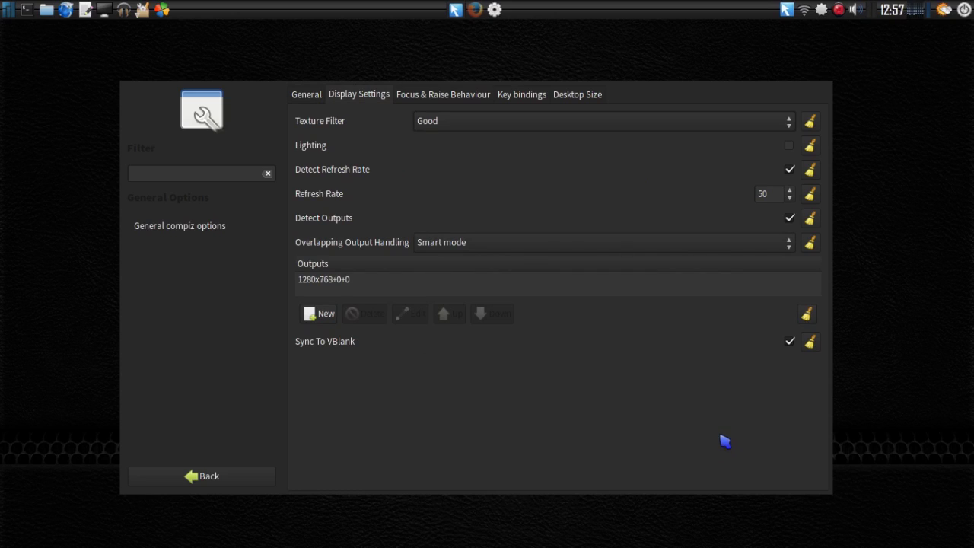
left_click(708, 128)
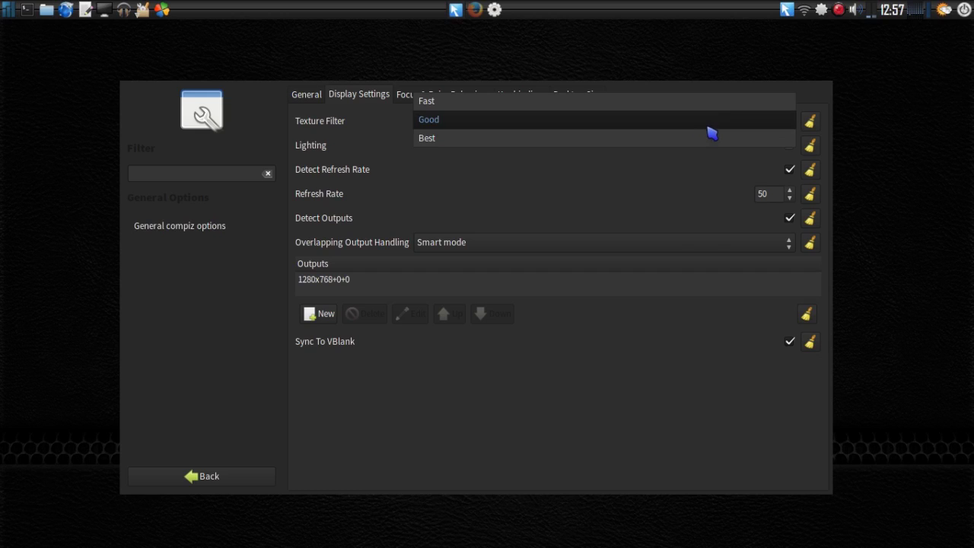
left_click(701, 124)
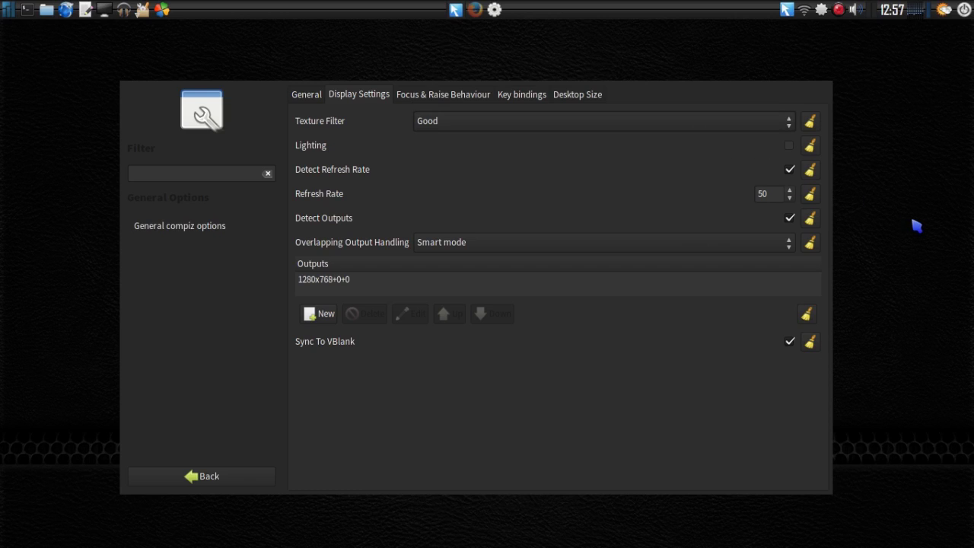
key("ctrl+alt+Right")
mouse_move(312, 152)
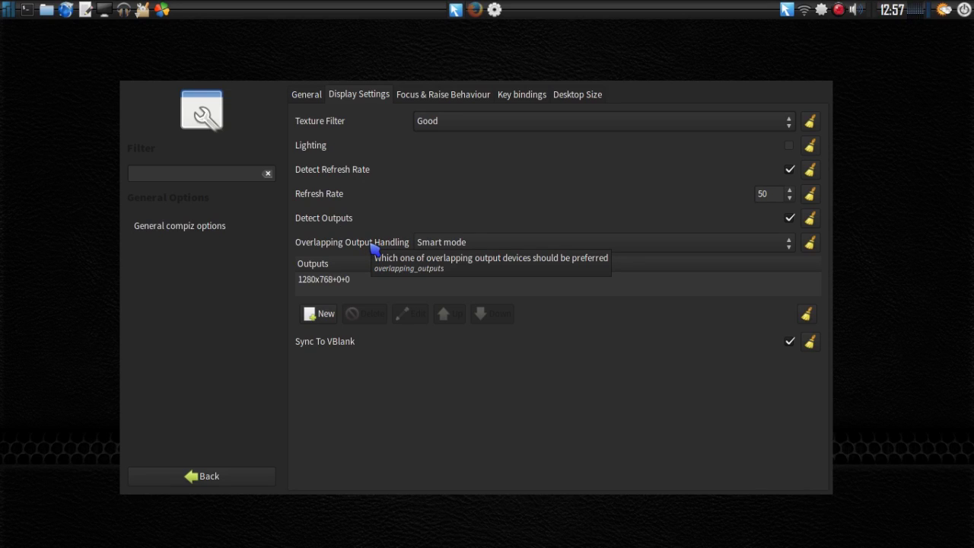
left_click(463, 247)
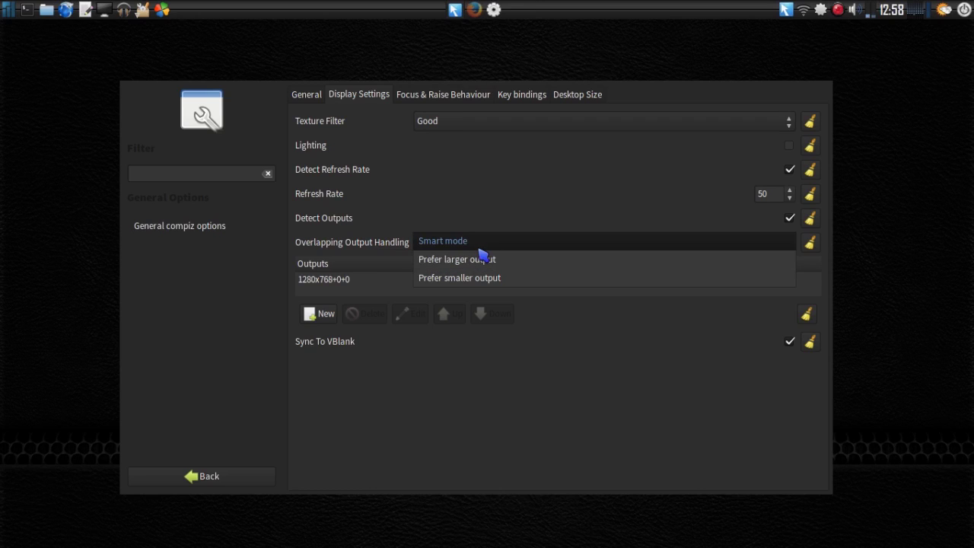
left_click(478, 244)
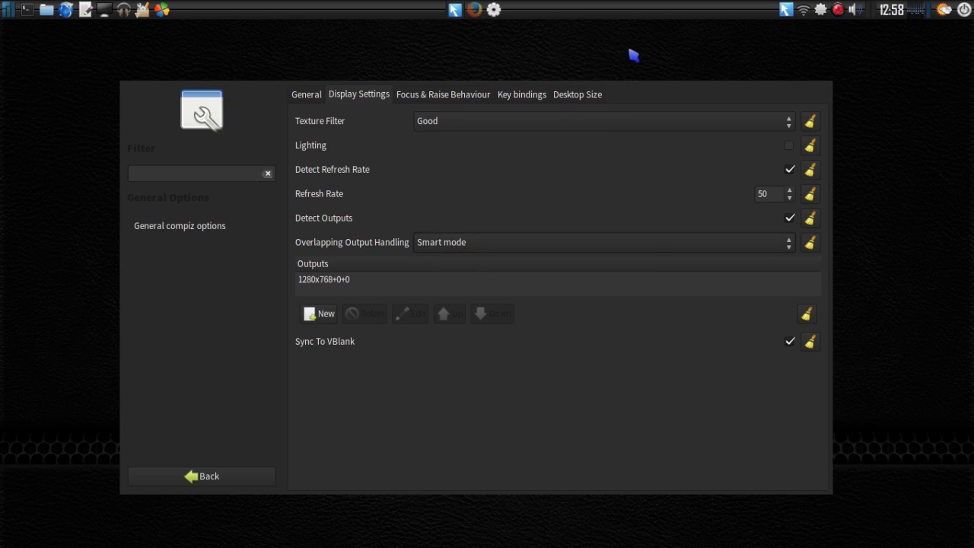
- Show Focus & Raise Behaviour: Click To Focus, Raise On Click, Auto-Raise with 1000 delay
left_click(420, 97)
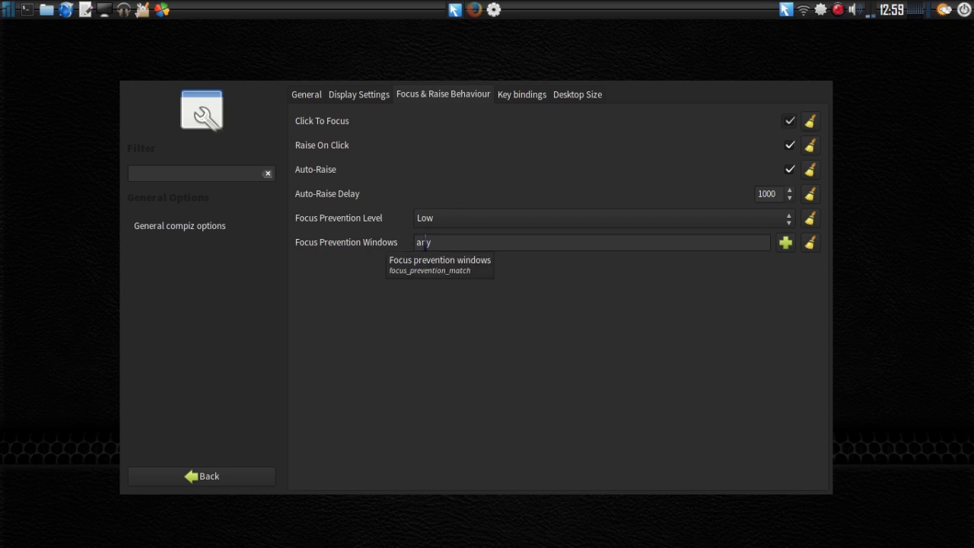
- Browse the Key bindings list, e.g. Close Window <Alt>F4, Minimize <Alt>F9, Maximize <Alt>F10
left_click(525, 96)
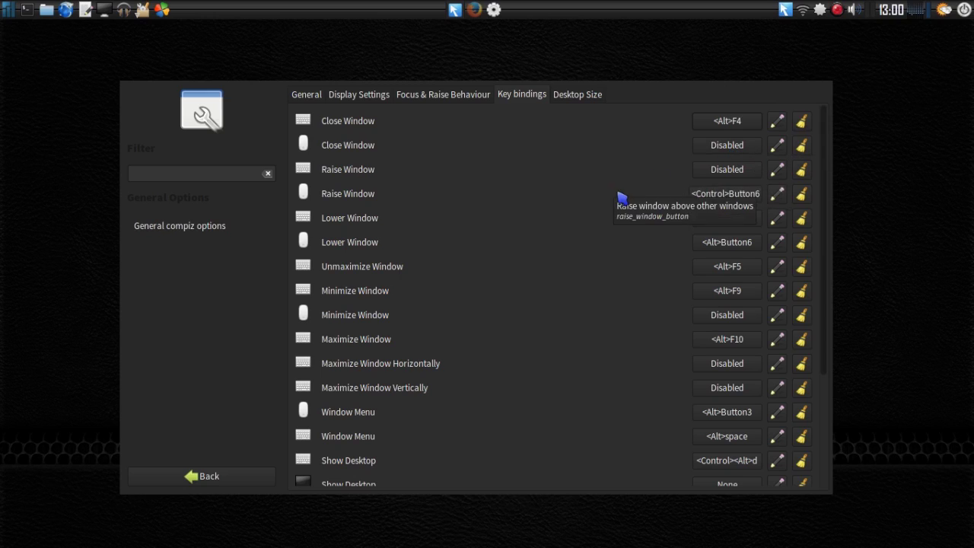
scroll(621, 198, "down", 5)
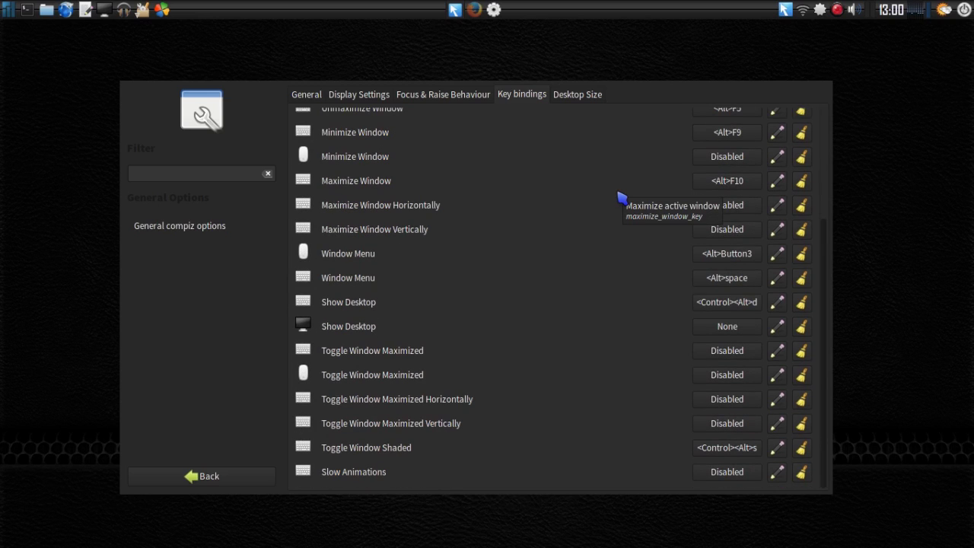
scroll(620, 197, "up", 5)
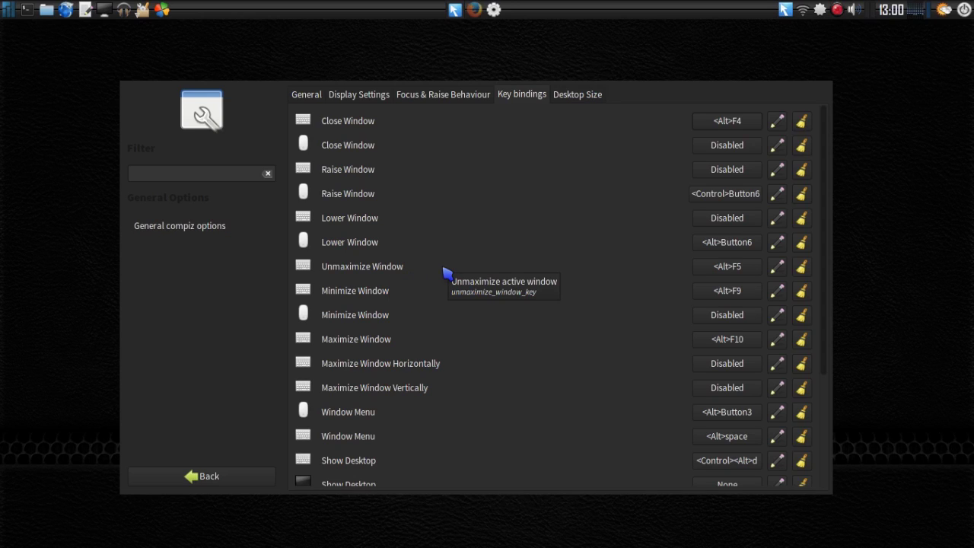
scroll(524, 301, "down", 1)
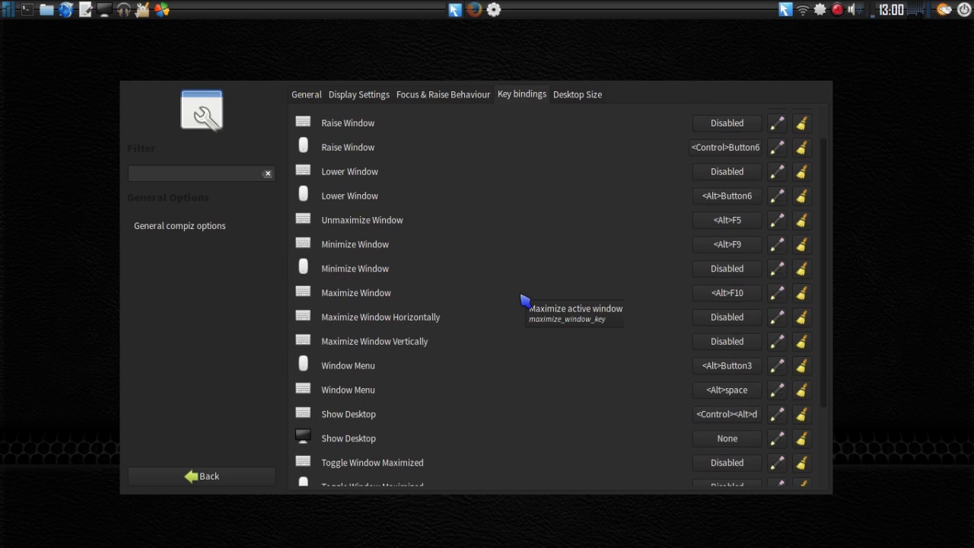
scroll(524, 300, "down", 3)
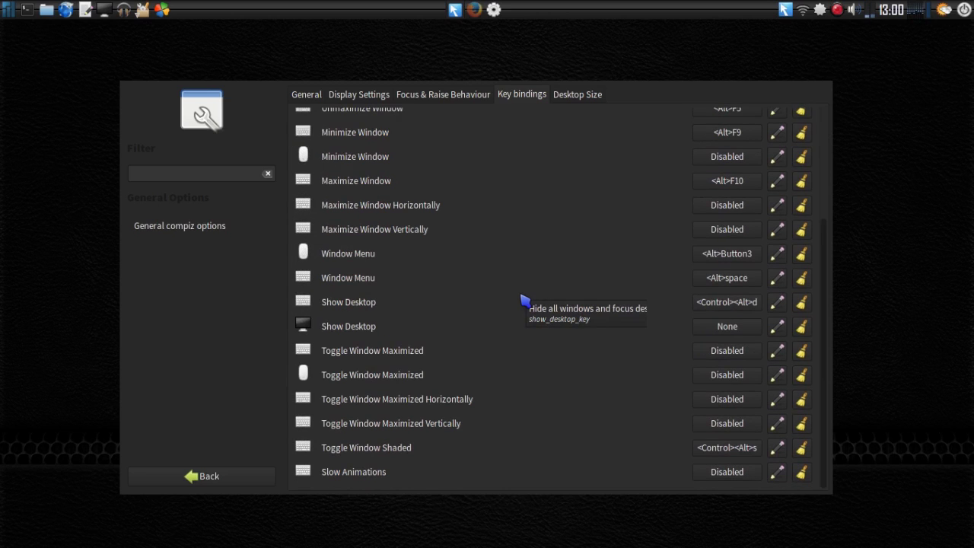
scroll(524, 301, "up", 3)
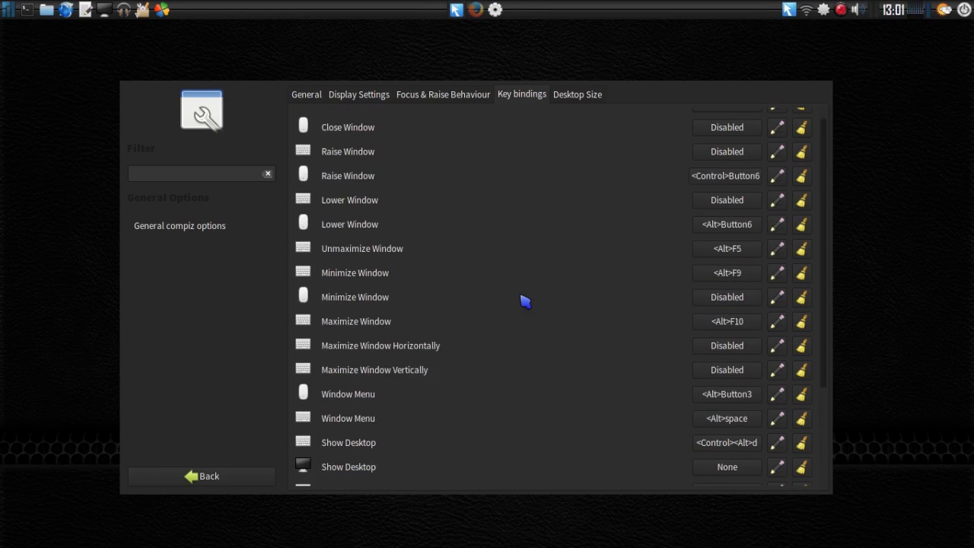
scroll(523, 300, "up", 1)
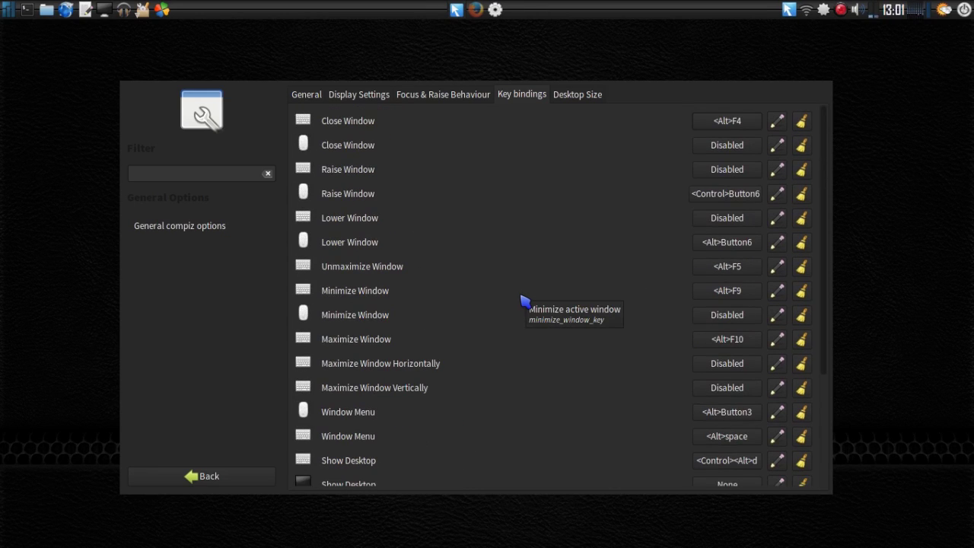
- Raise Desktop Size's Vertical Virtual Size from 1 to 3 for a 3x3 desktop grid
left_click(582, 96)
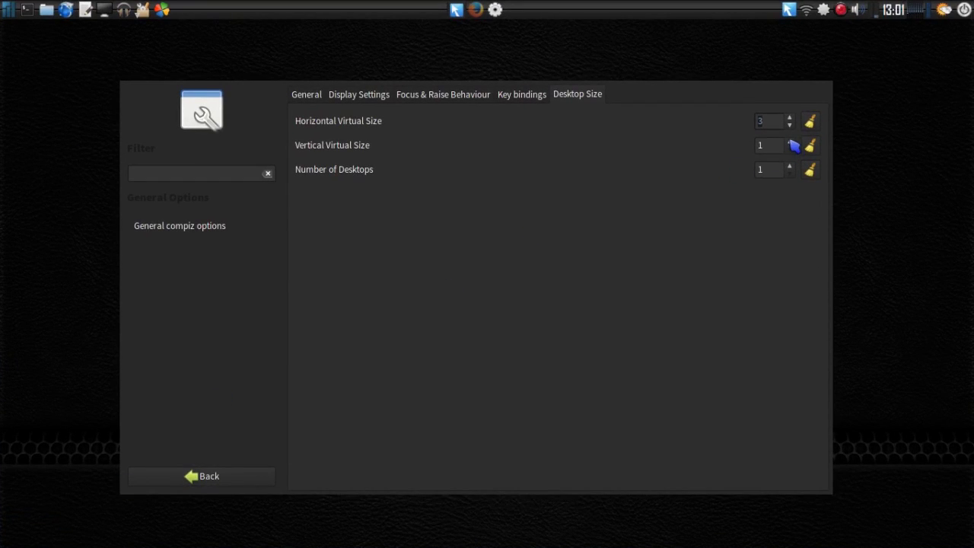
left_click(790, 142)
left_click(790, 142)
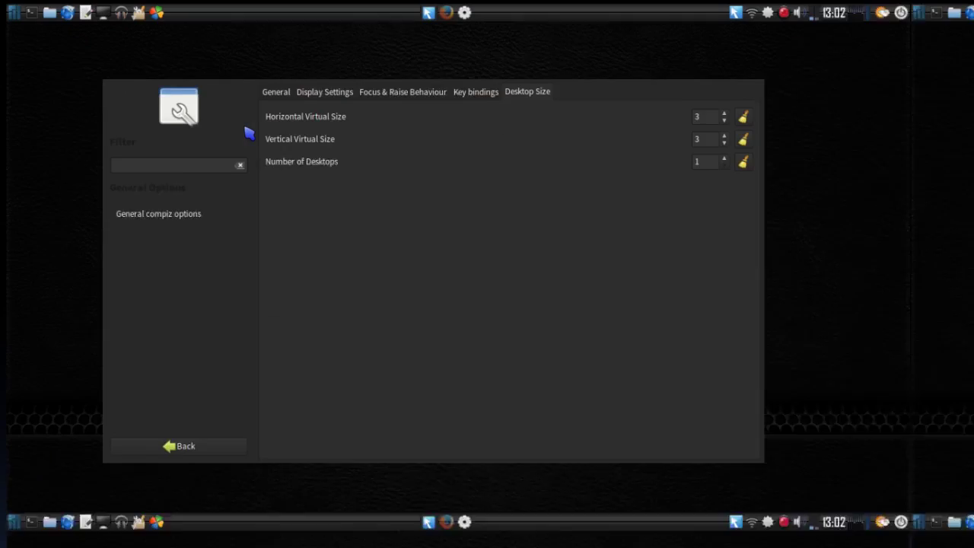
- Reset Vertical Virtual Size to 1, then go back and open MATE Compatibility
left_click(775, 150)
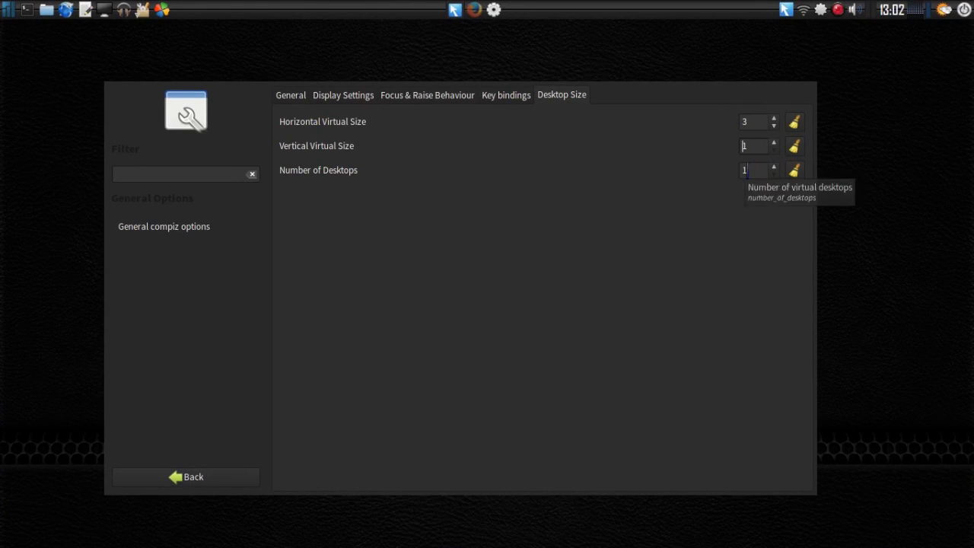
left_click(744, 170)
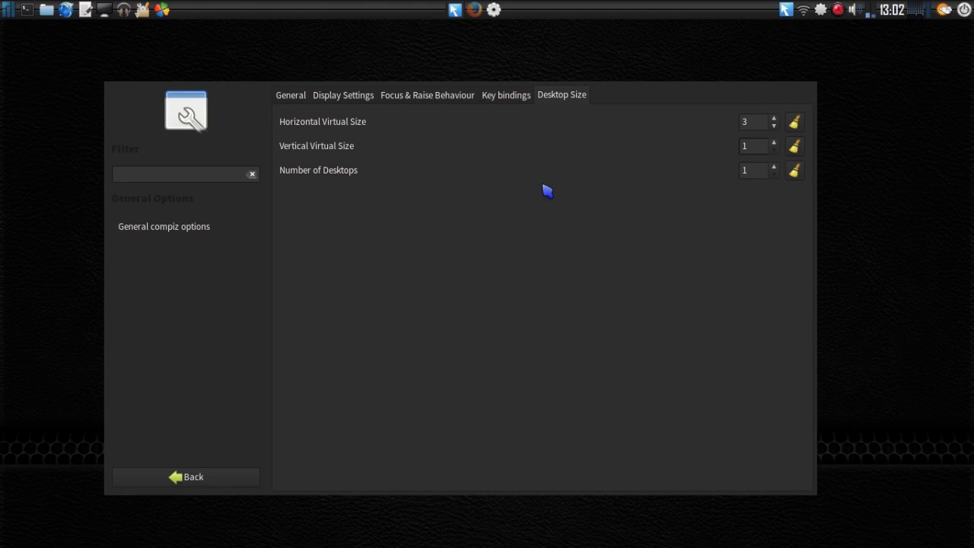
left_click(187, 478)
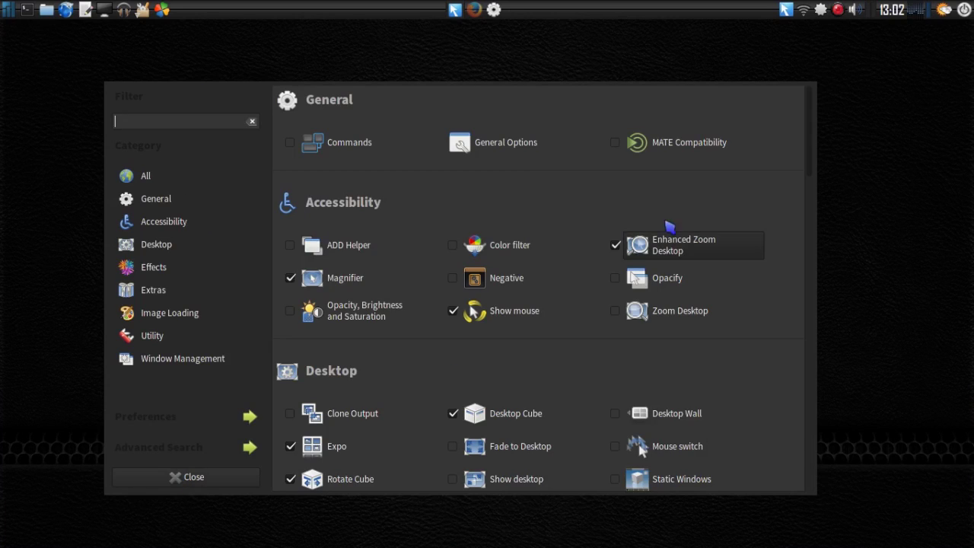
left_click(689, 144)
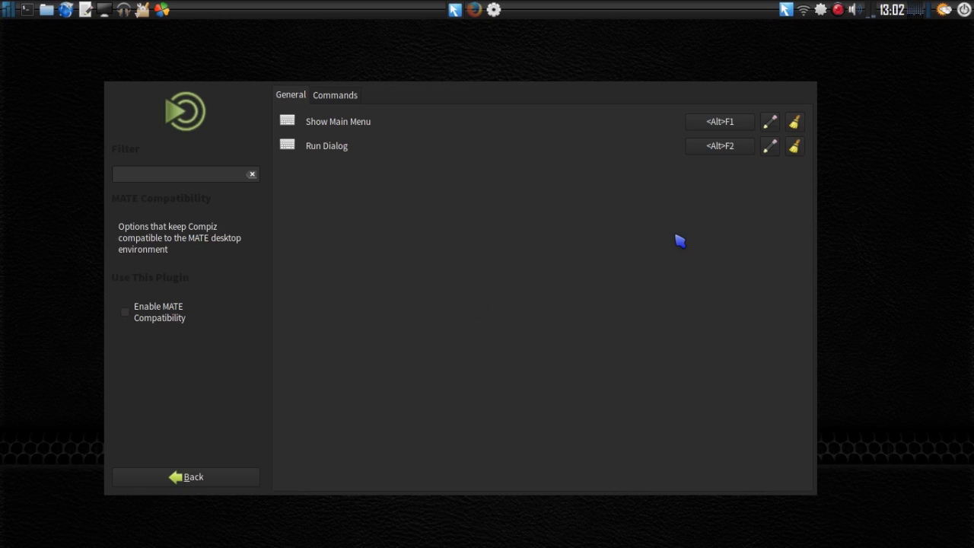
- Test the Alt+F2 Run dialog twice, closing it each time, then show MATE Compatibility's Commands
key("alt+F2")
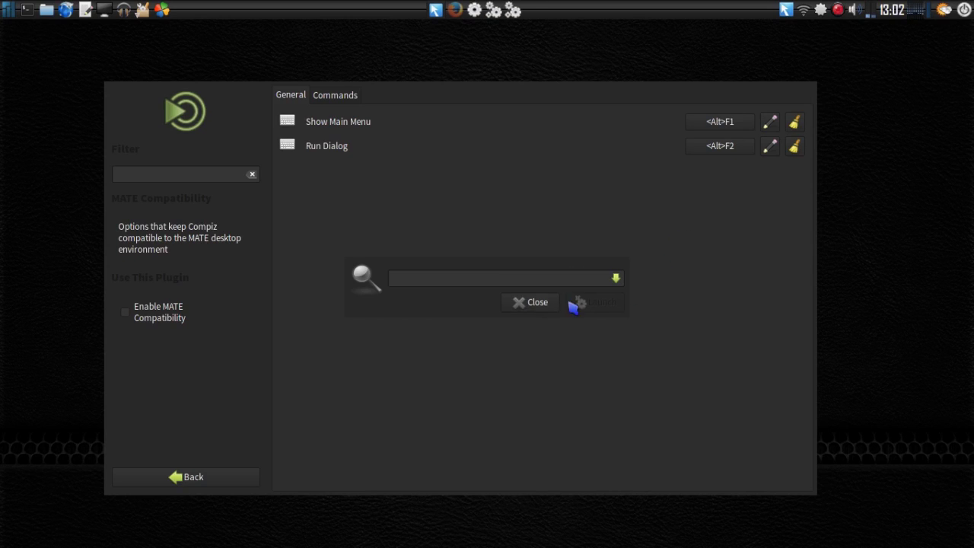
left_click(552, 304)
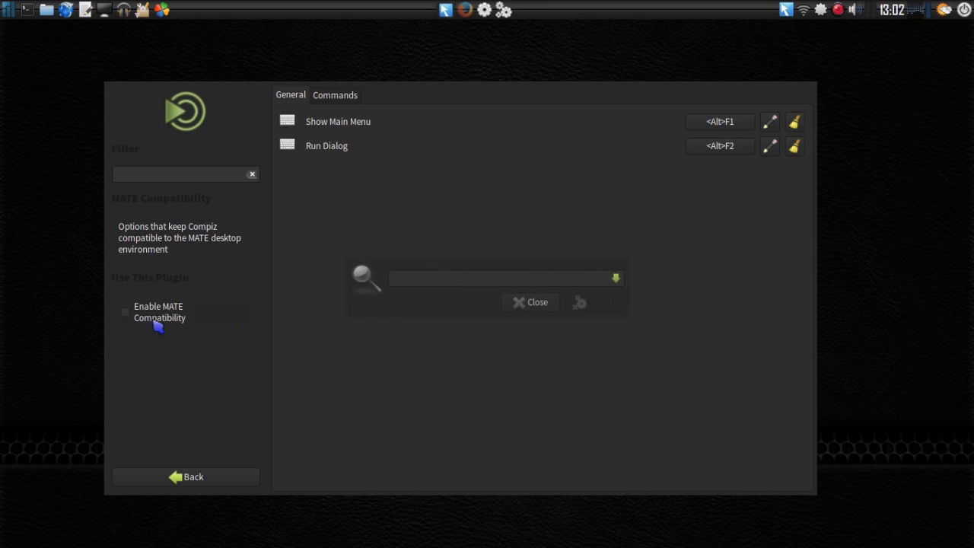
left_click(535, 304)
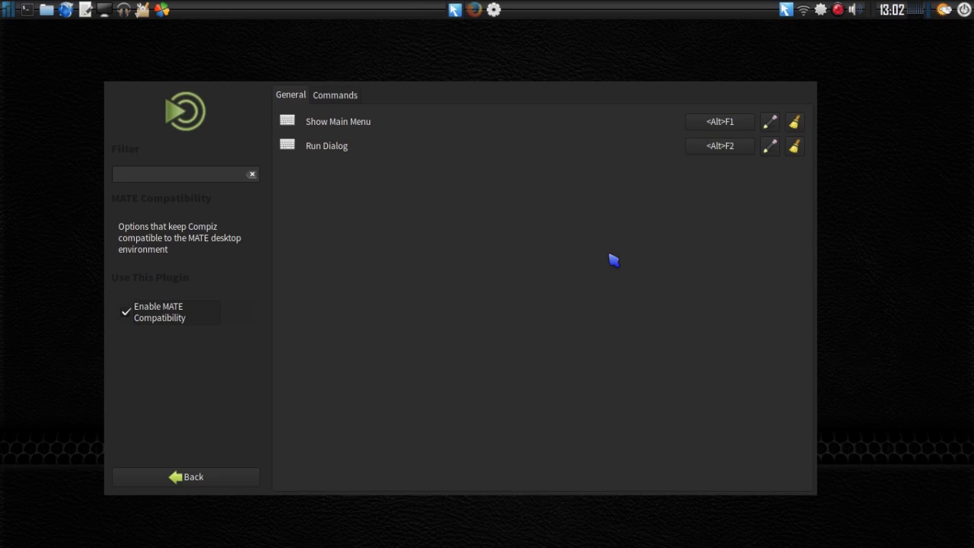
key("alt+F2")
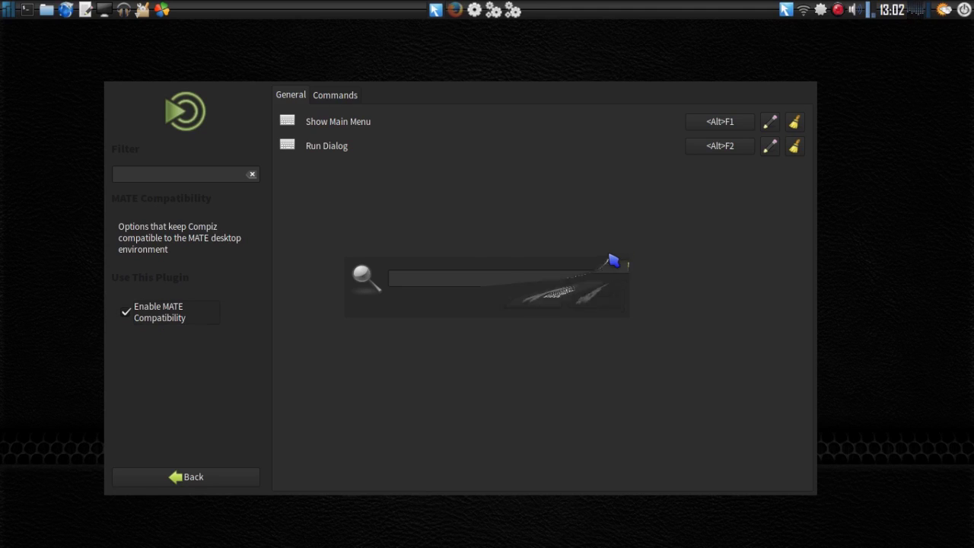
left_click(533, 303)
left_click(533, 303)
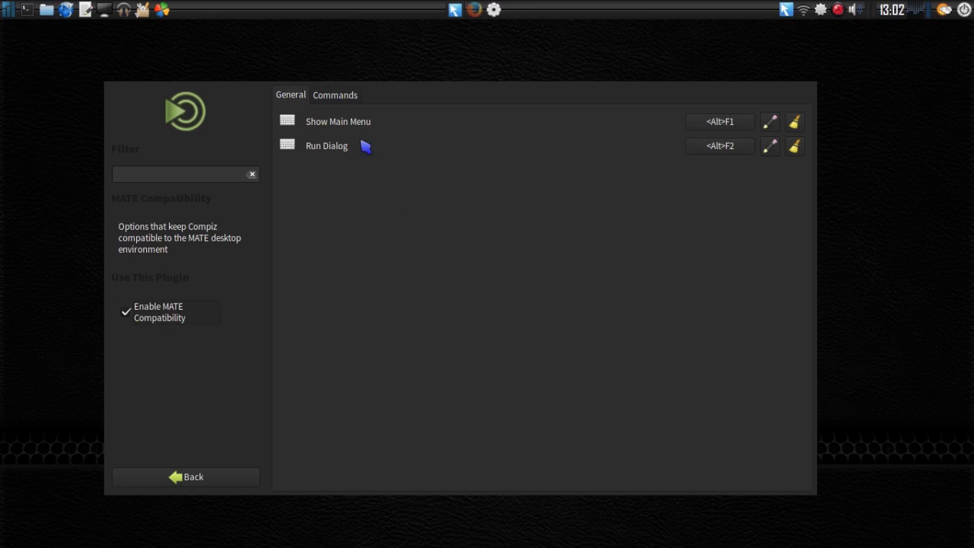
left_click(345, 99)
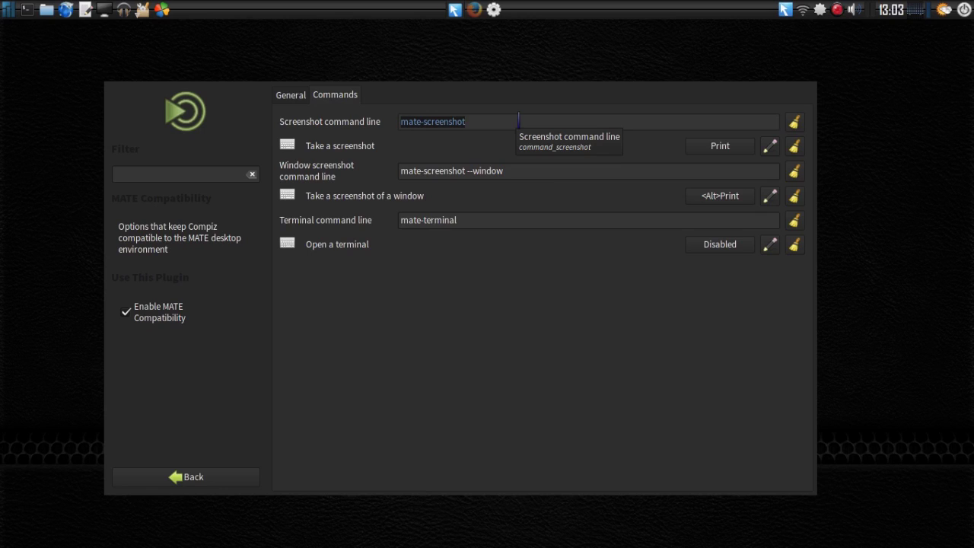
- Select mate-screenshot in the Screenshot command line and bring up the panel Screenshot launcher's menu
left_click(838, 11)
left_click(842, 16)
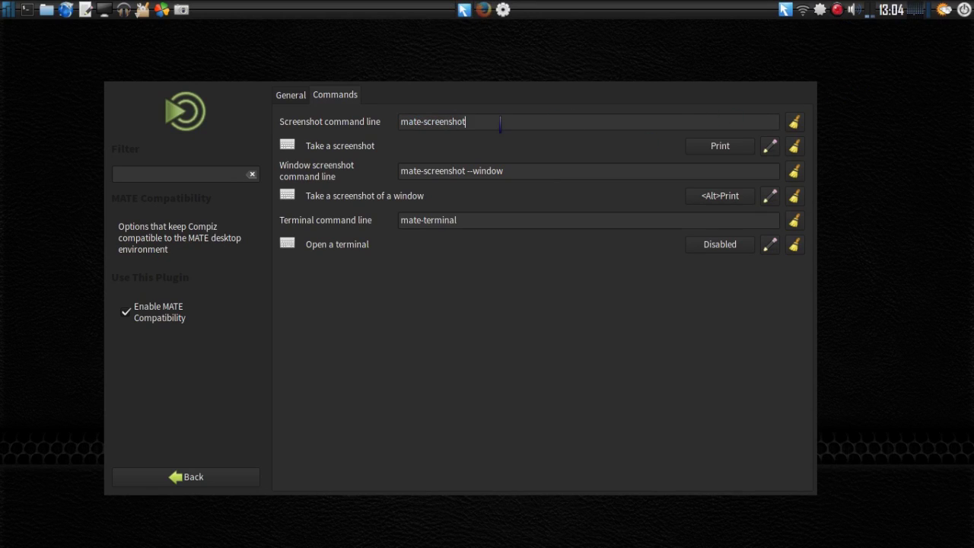
left_click_drag(500, 124, 401, 122)
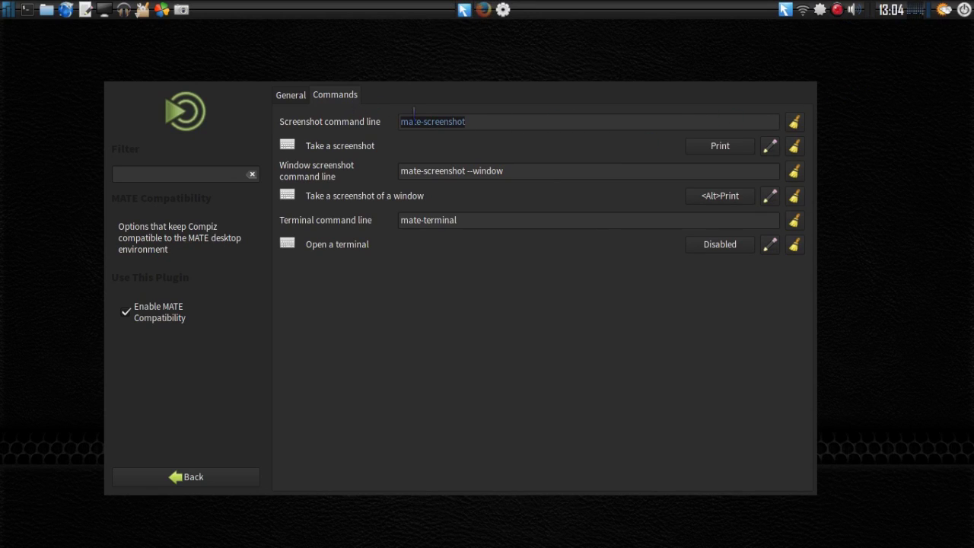
right_click(413, 116)
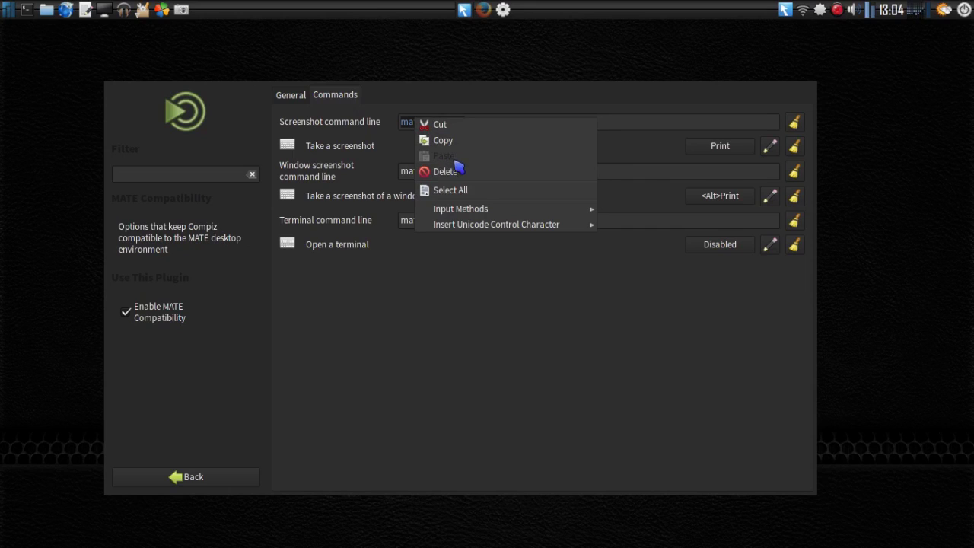
right_click(183, 8)
right_click(184, 9)
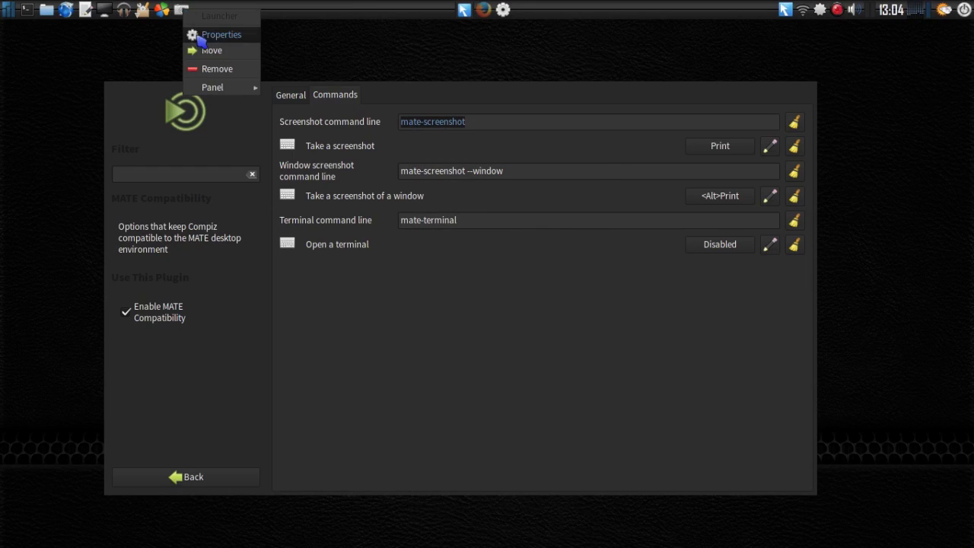
- Copy xfce4-screenshooter from the launcher's properties and paste it as the Screenshot command line
left_click(205, 35)
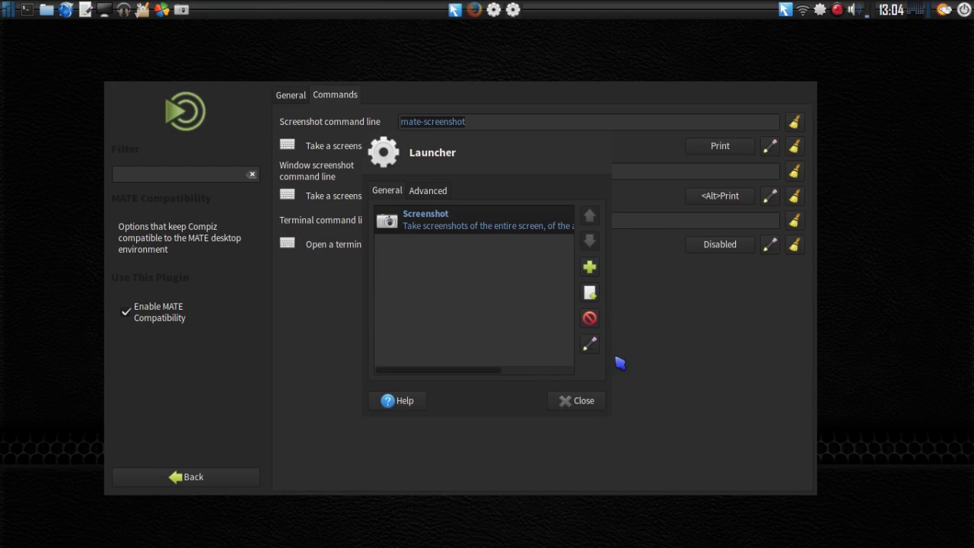
left_click(591, 346)
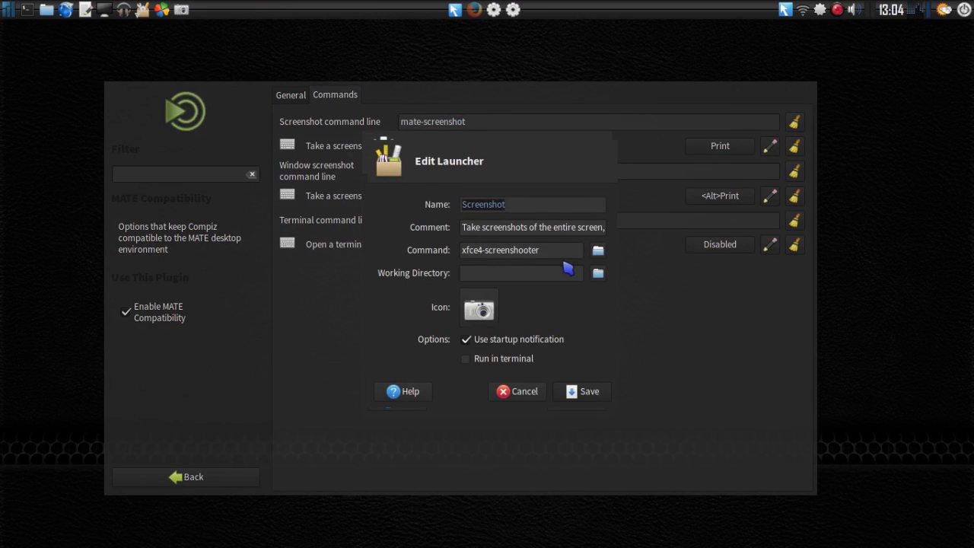
right_click(479, 248)
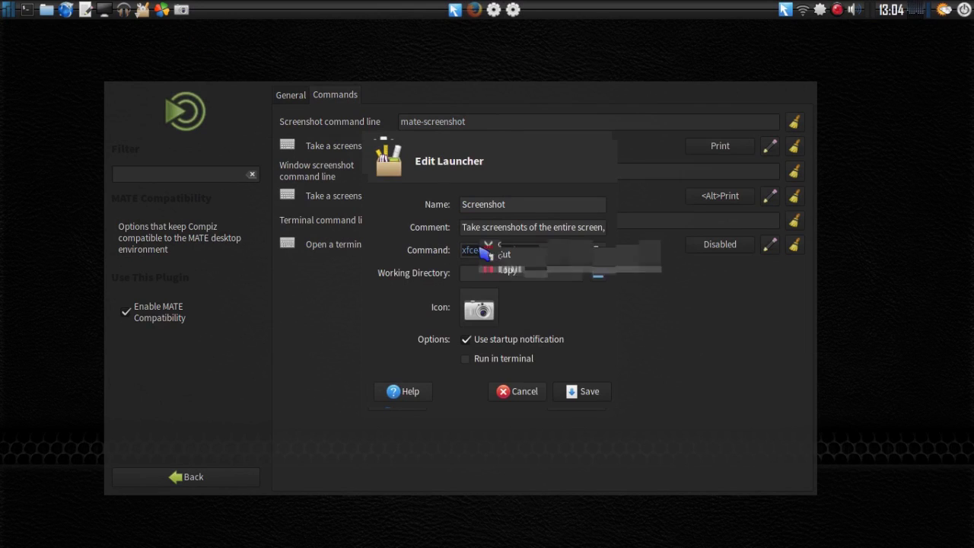
left_click(500, 271)
key("Escape")
key("ctrl+v")
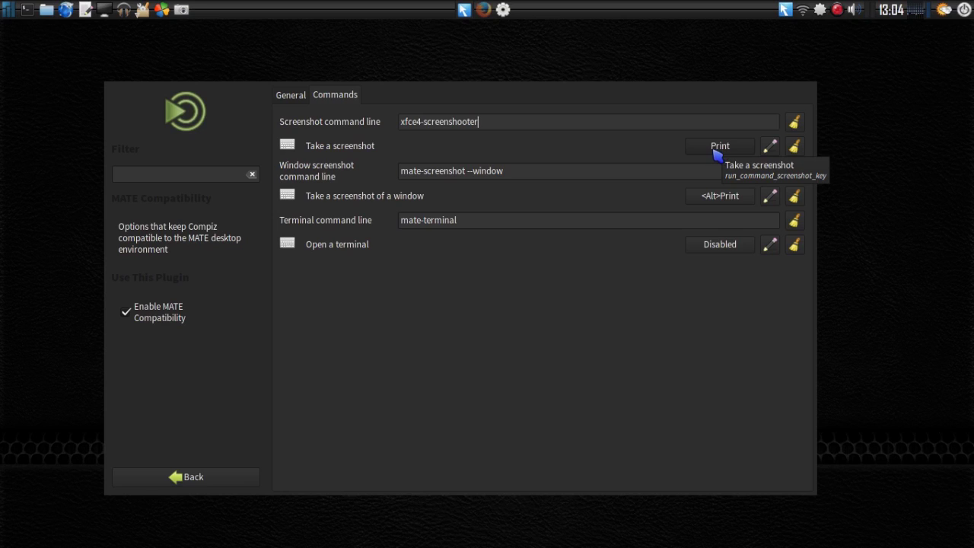
left_click(717, 152)
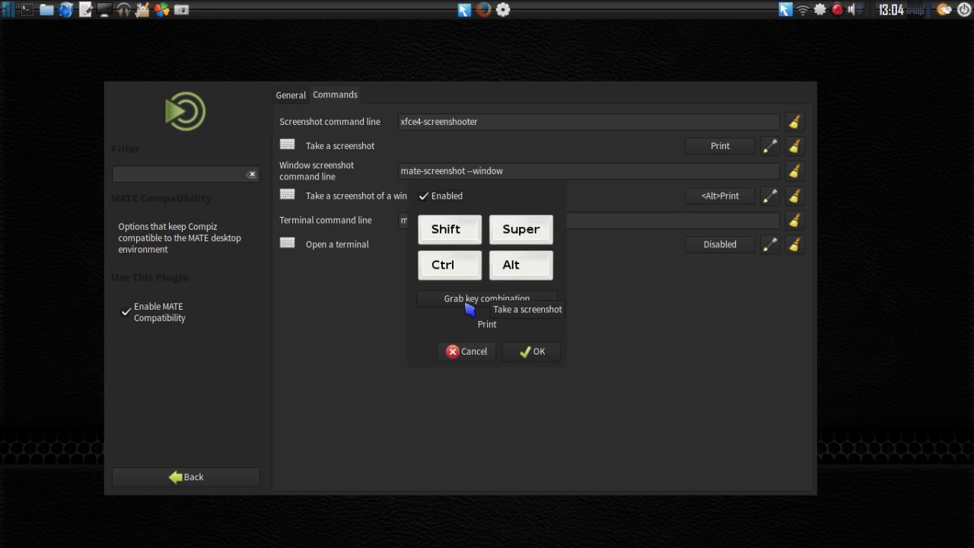
key("Escape")
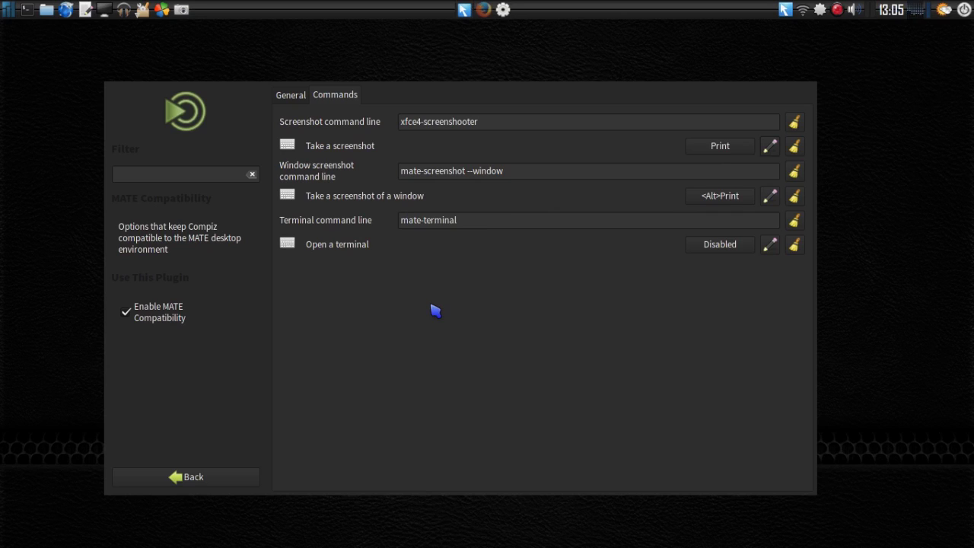
key("Print")
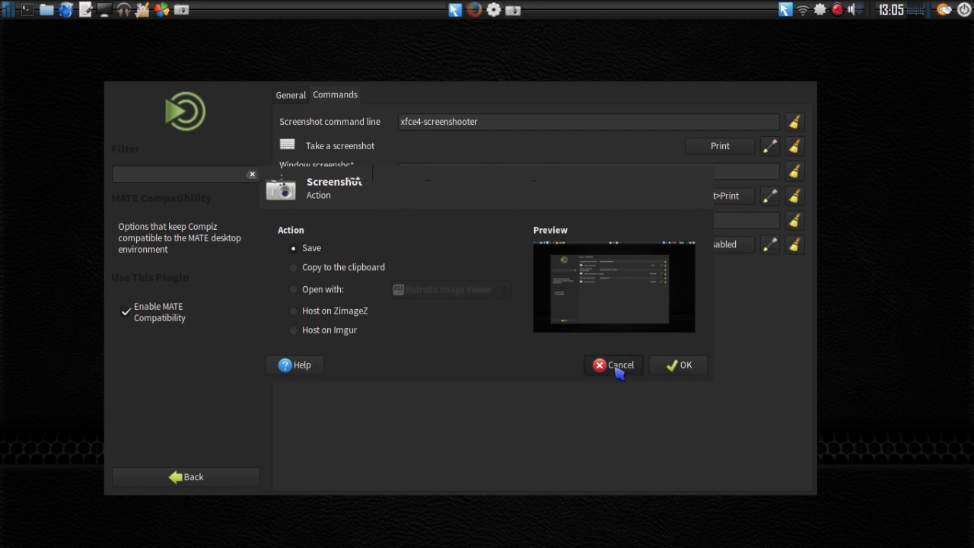
left_click(618, 367)
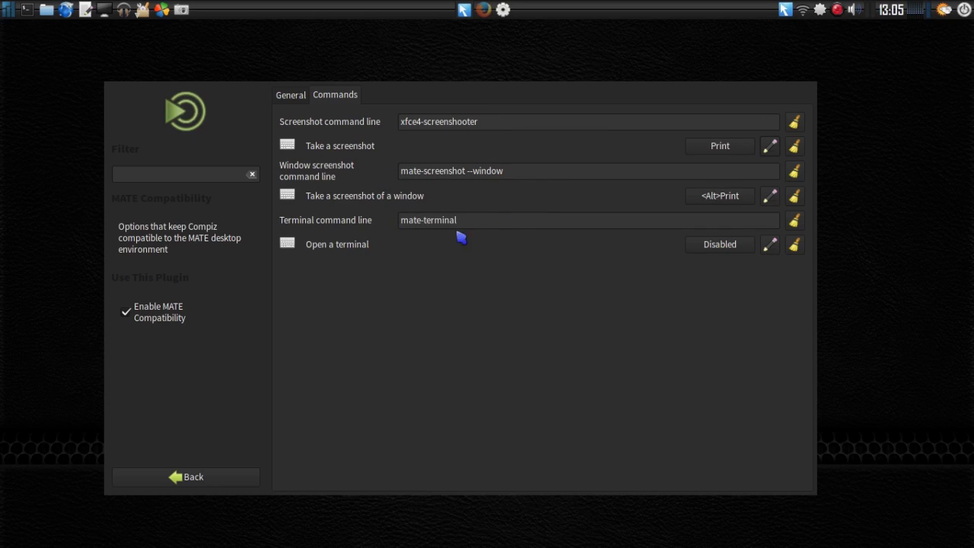
- Open the Commands plugin and review its command lines, with line 0 holding xfce4-terminal --drop-down
left_click(164, 480)
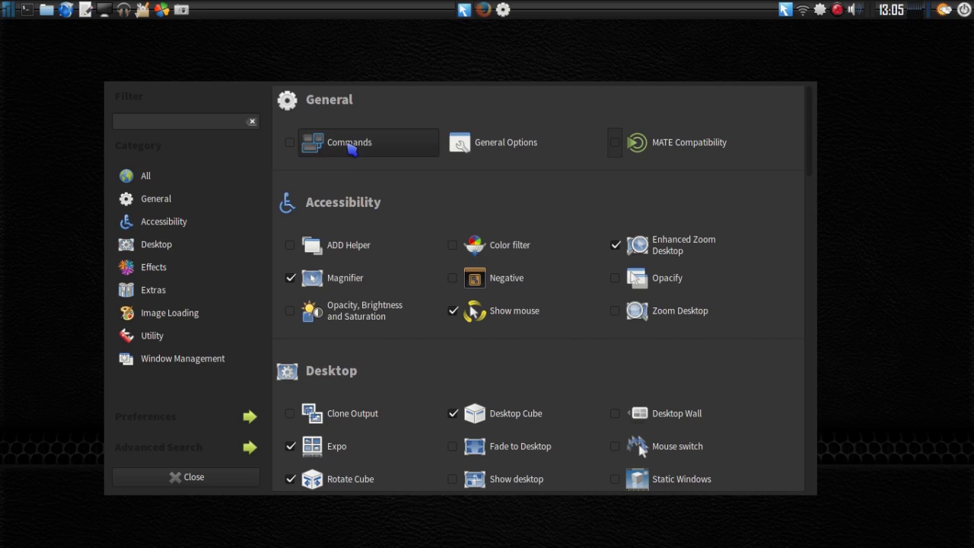
left_click(352, 149)
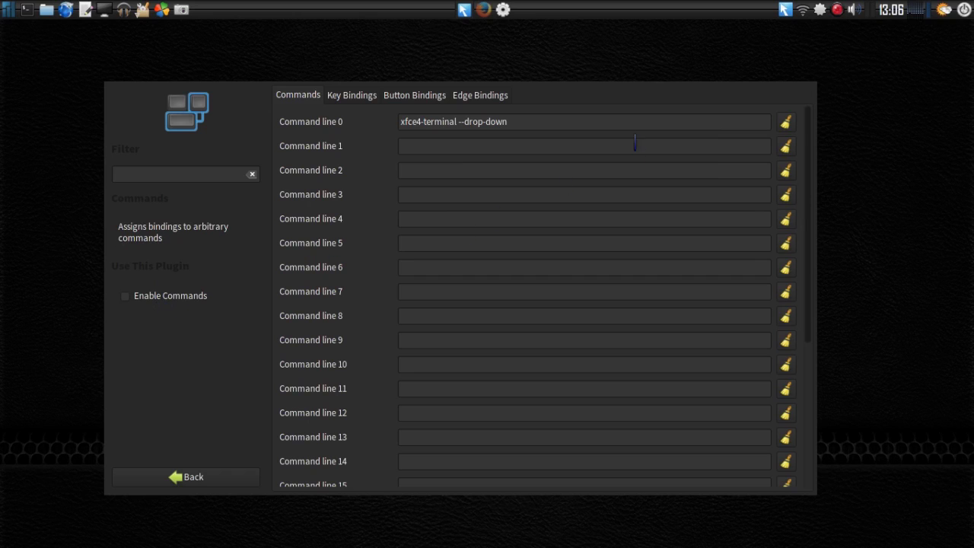
scroll(638, 148, "down", 5)
scroll(638, 150, "up", 5)
scroll(637, 150, "down", 5)
scroll(638, 150, "up", 5)
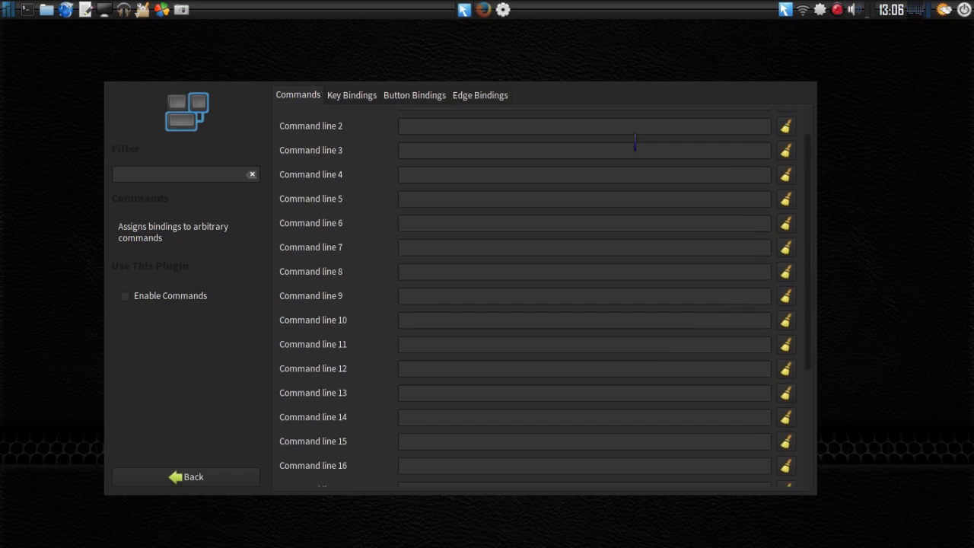
scroll(638, 150, "down", 5)
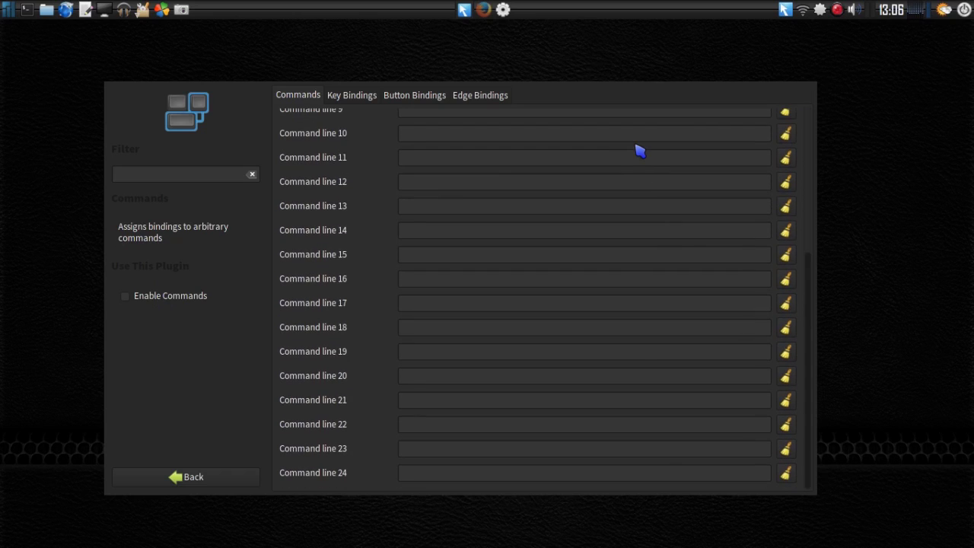
scroll(638, 150, "up", 5)
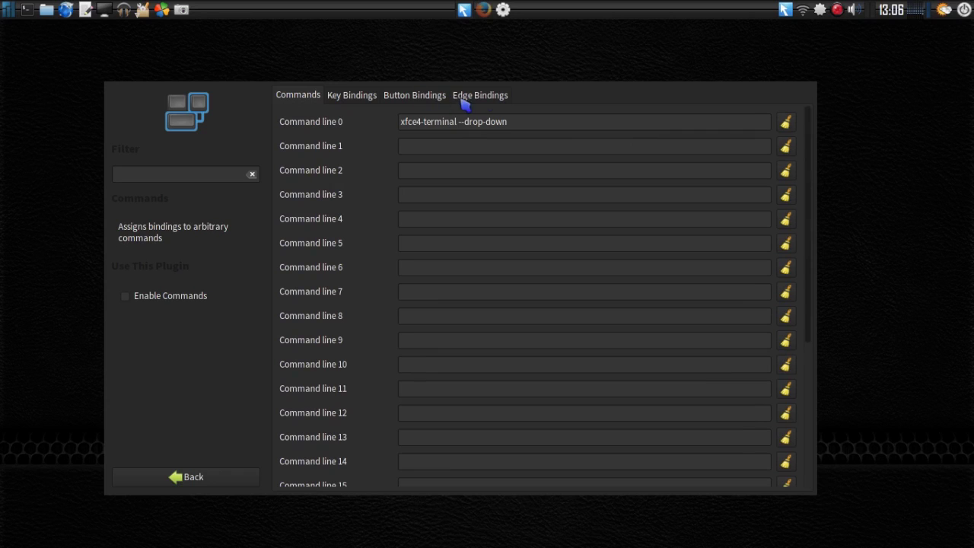
- Reopen MATE Compatibility's Commands, showing xfce4-screenshooter and mate-terminal
left_click(175, 478)
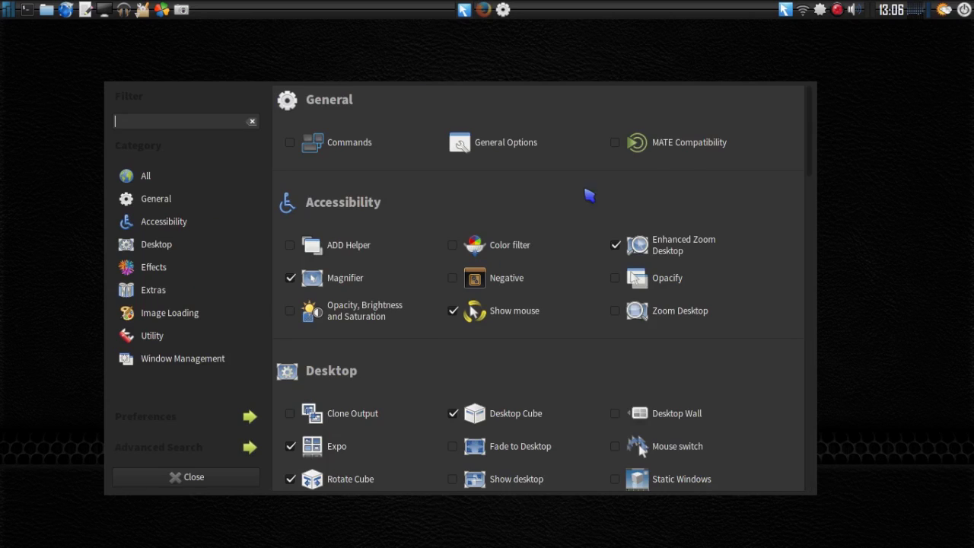
left_click(696, 144)
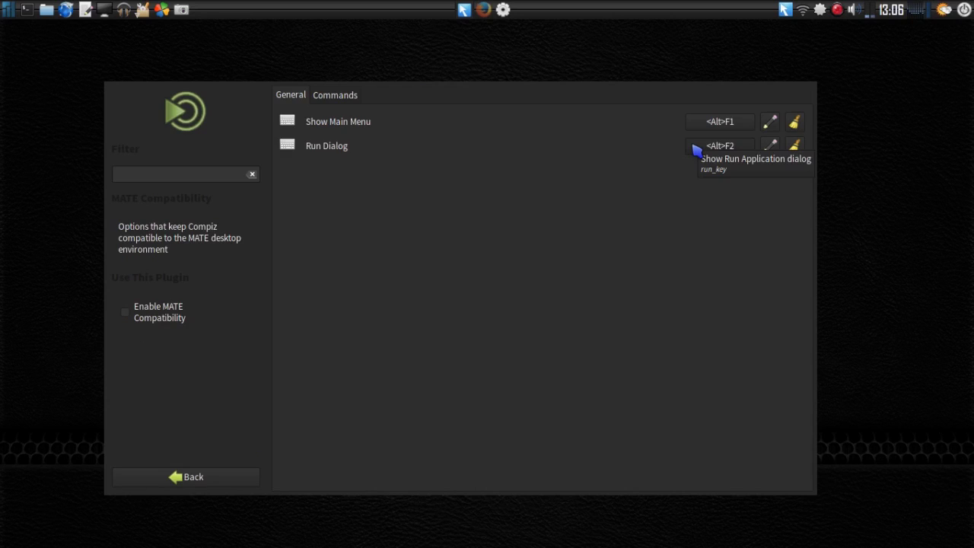
left_click(348, 99)
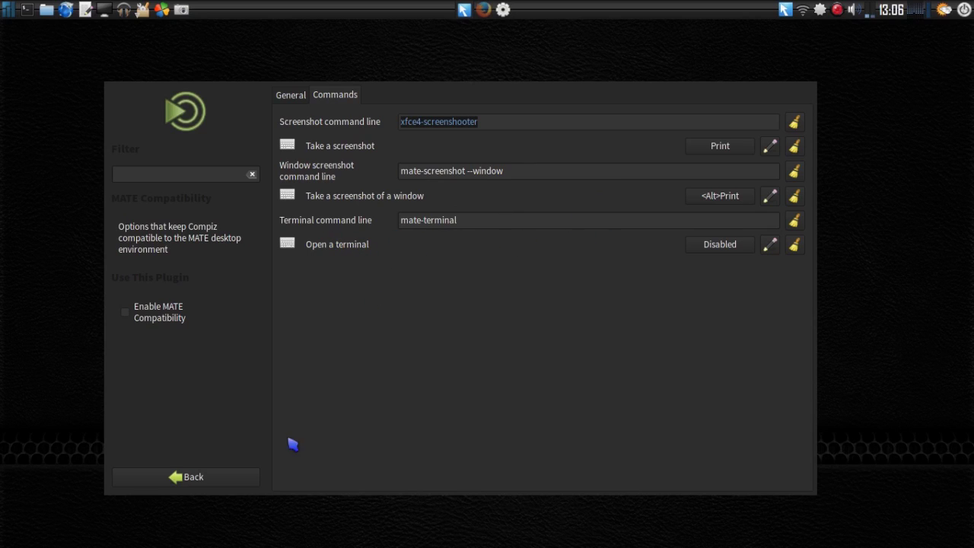
- Go back to the main plugin list and scroll down to the Desktop category
left_click(193, 477)
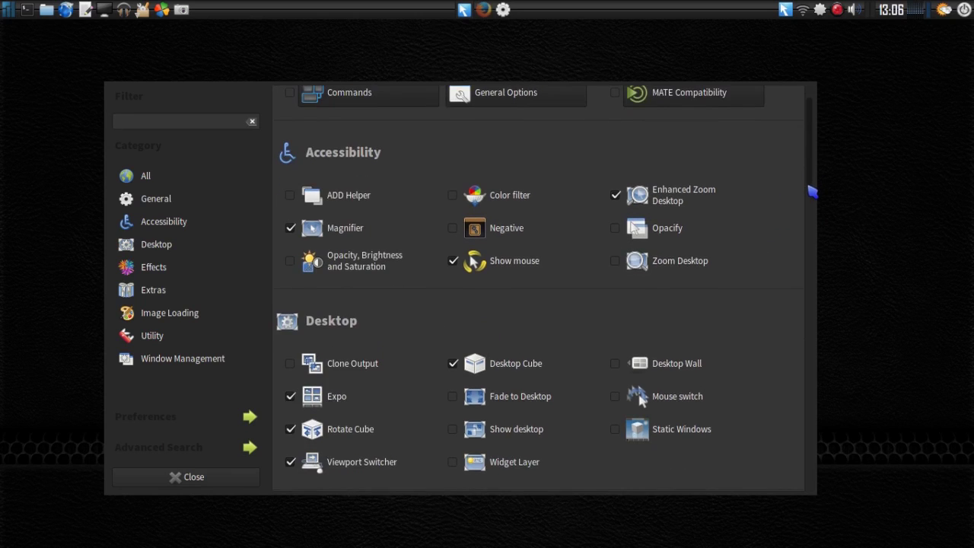
scroll(812, 191, "down", 1)
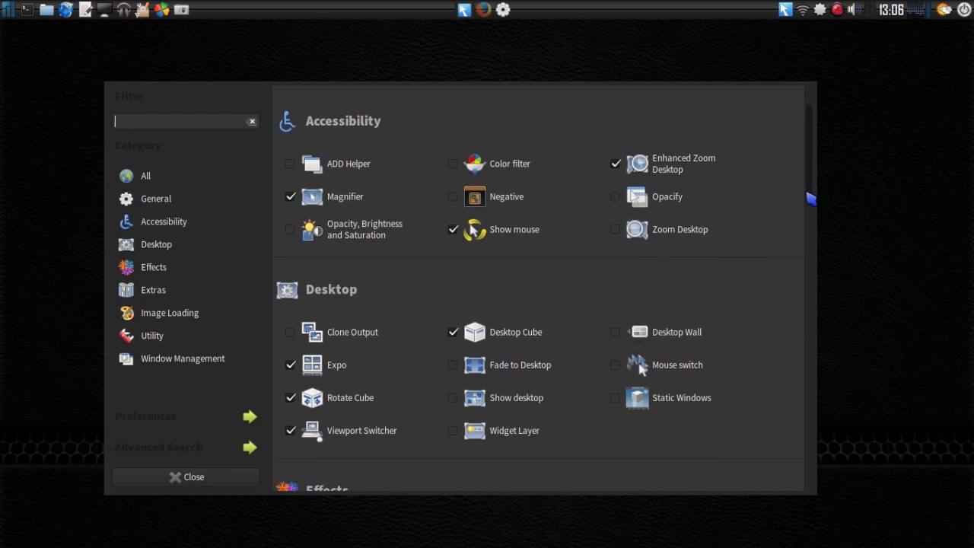